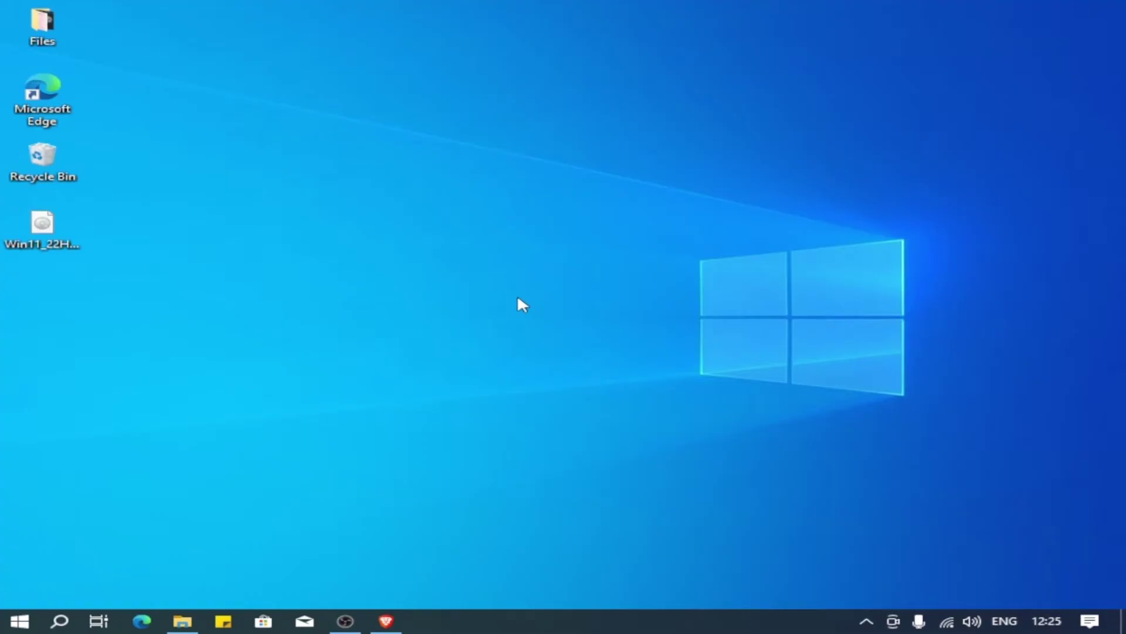
Step: Search Google in Brave for 'download windows 11'
click(386, 621)
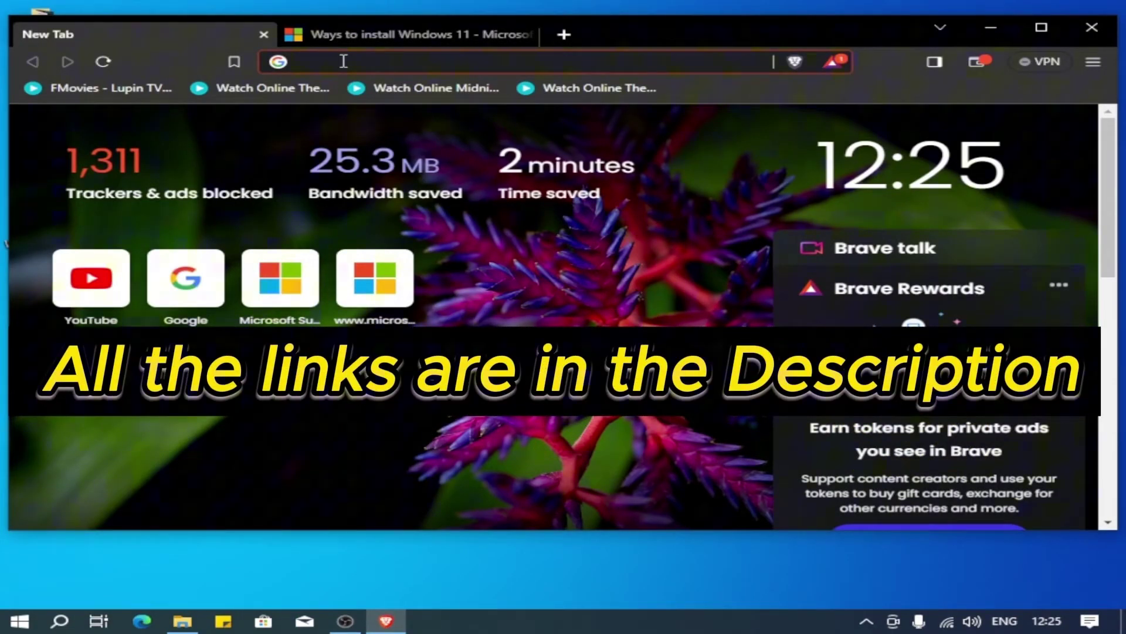
text(dowdn)
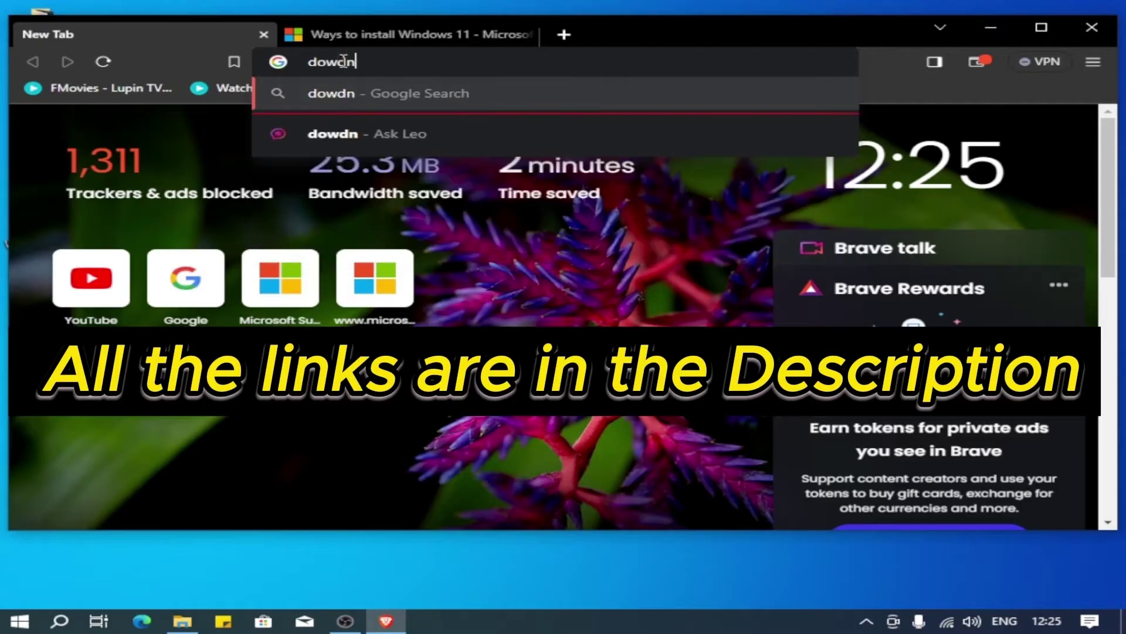
text(lowad)
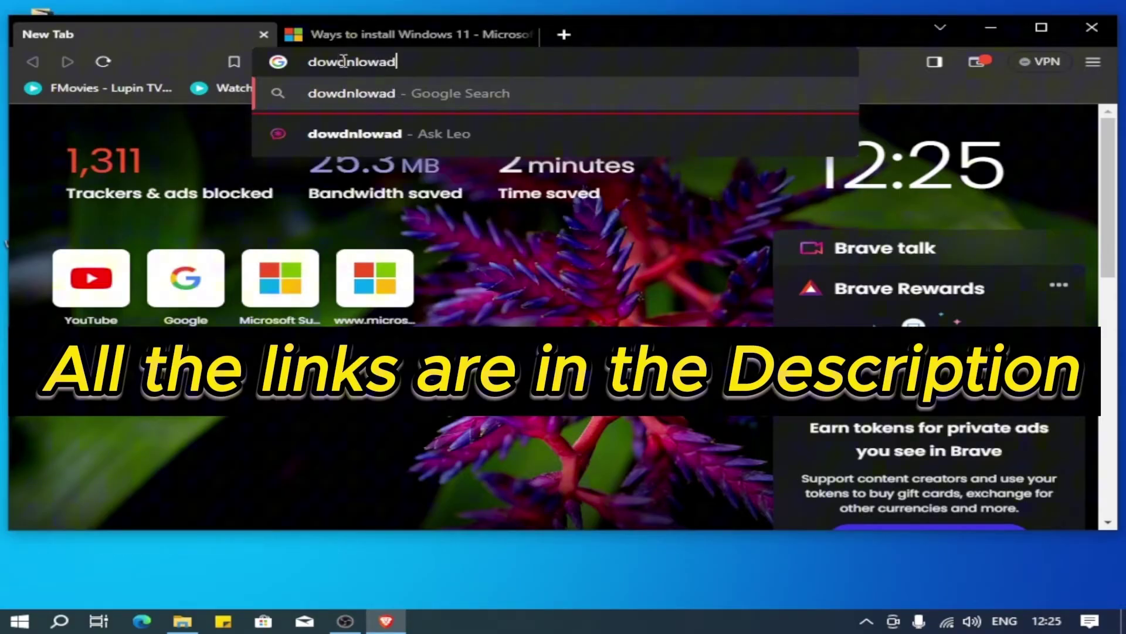
key(BackSpace)
key(BackSpace)
key(BackSpace)
text(ad)
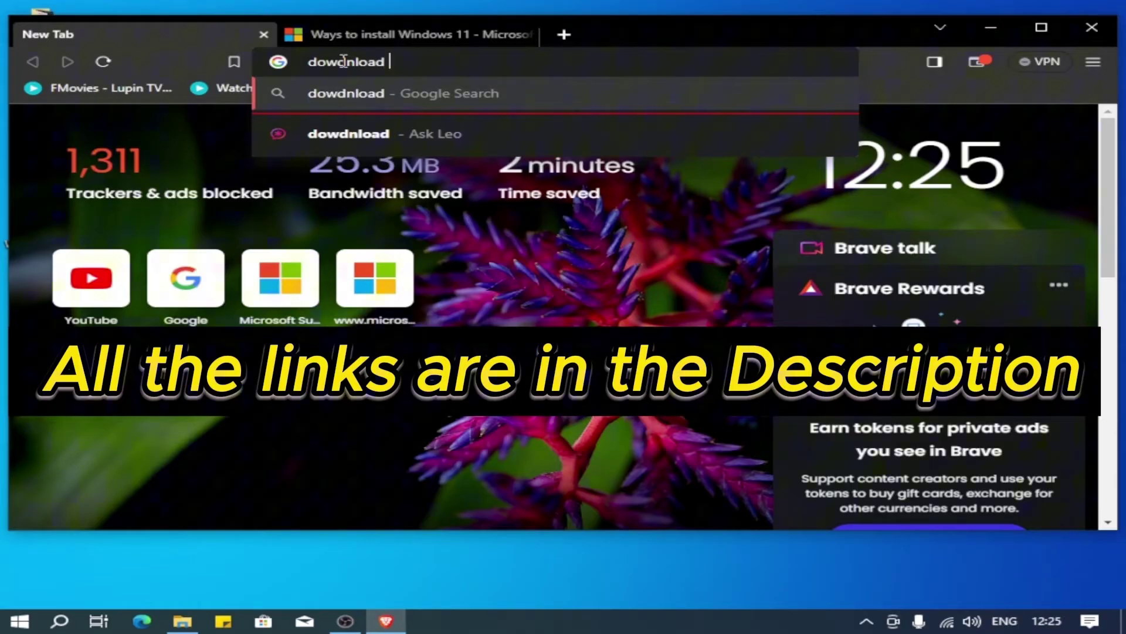
text( windows)
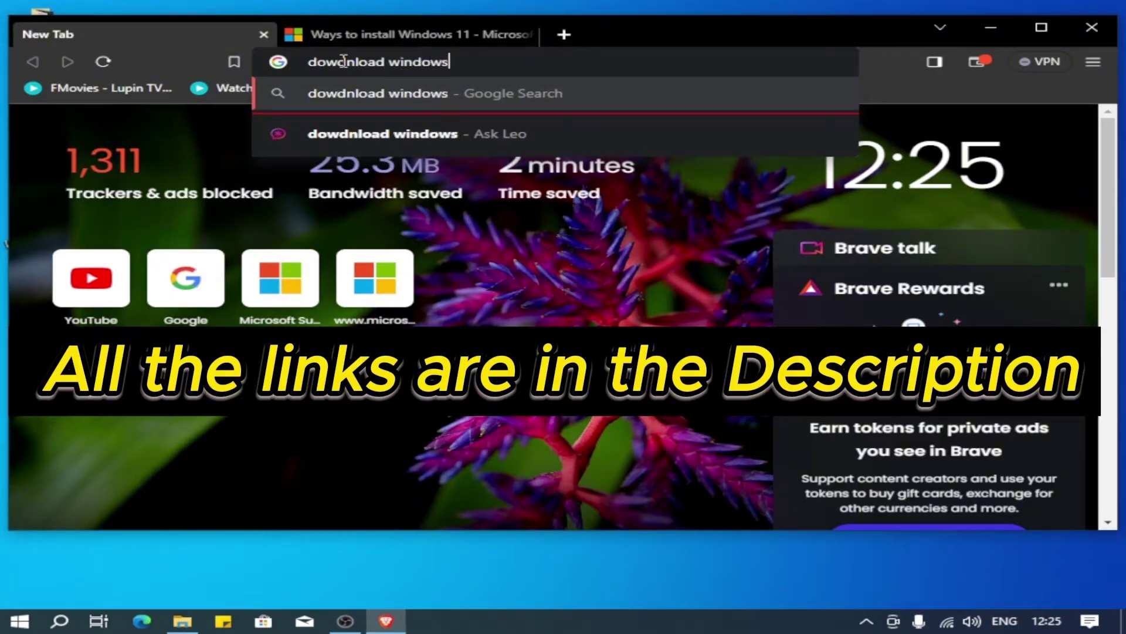
text( 11)
key(Return)
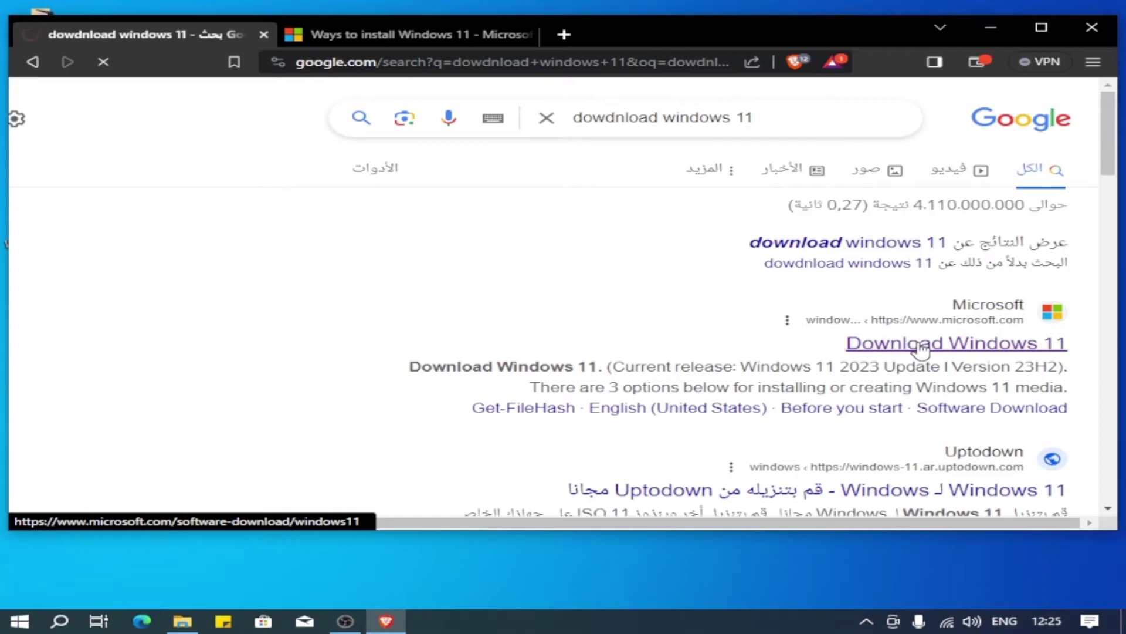
Step: Select the Windows 11 multi-edition x64 ISO, then open the Ways to install Windows 11 article
click(920, 346)
scroll(252, 194, down, 1)
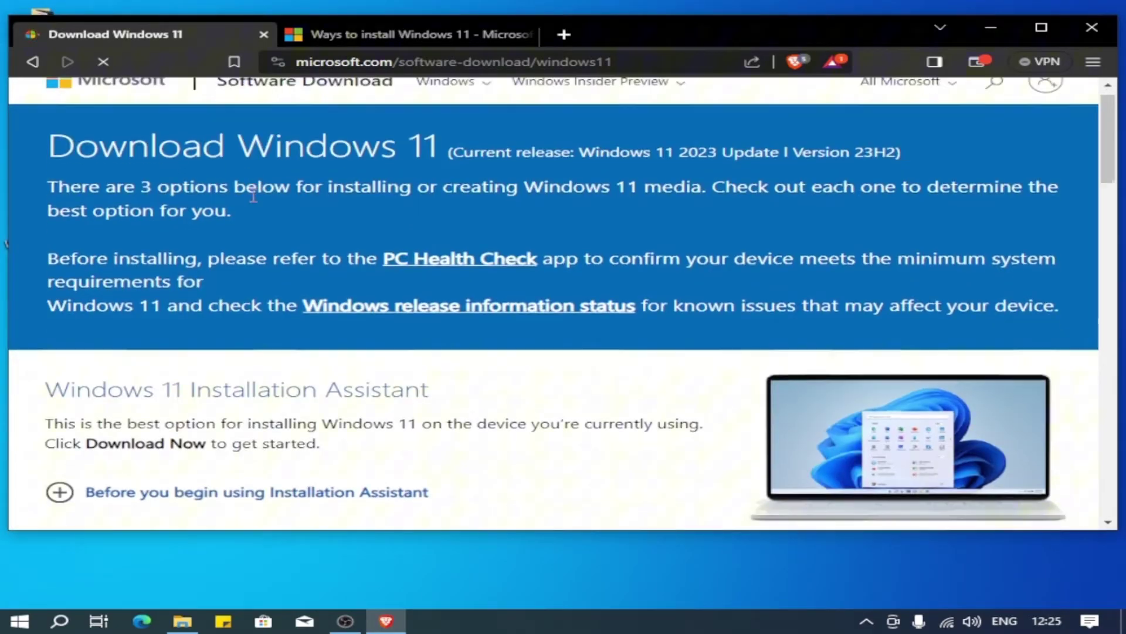
scroll(252, 196, down, 12)
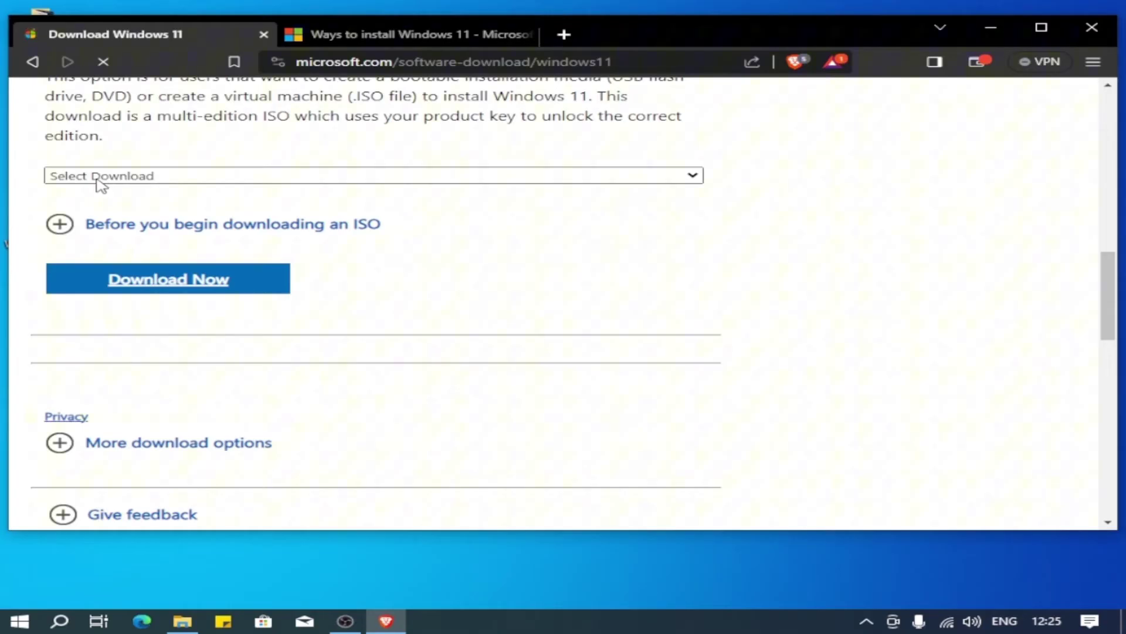
click(120, 178)
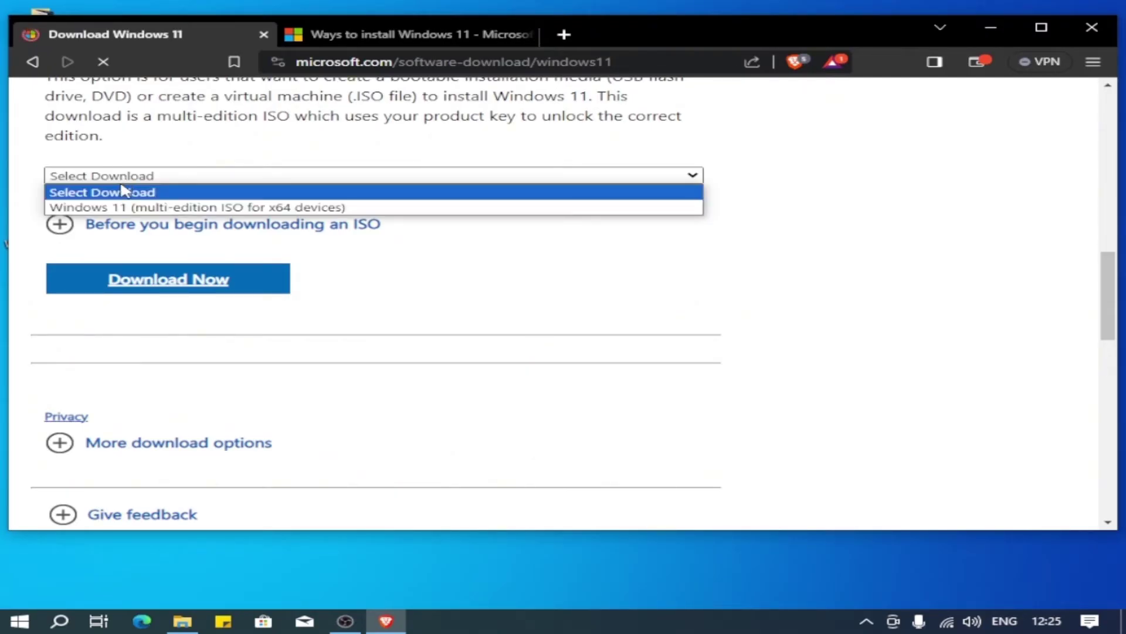
click(163, 209)
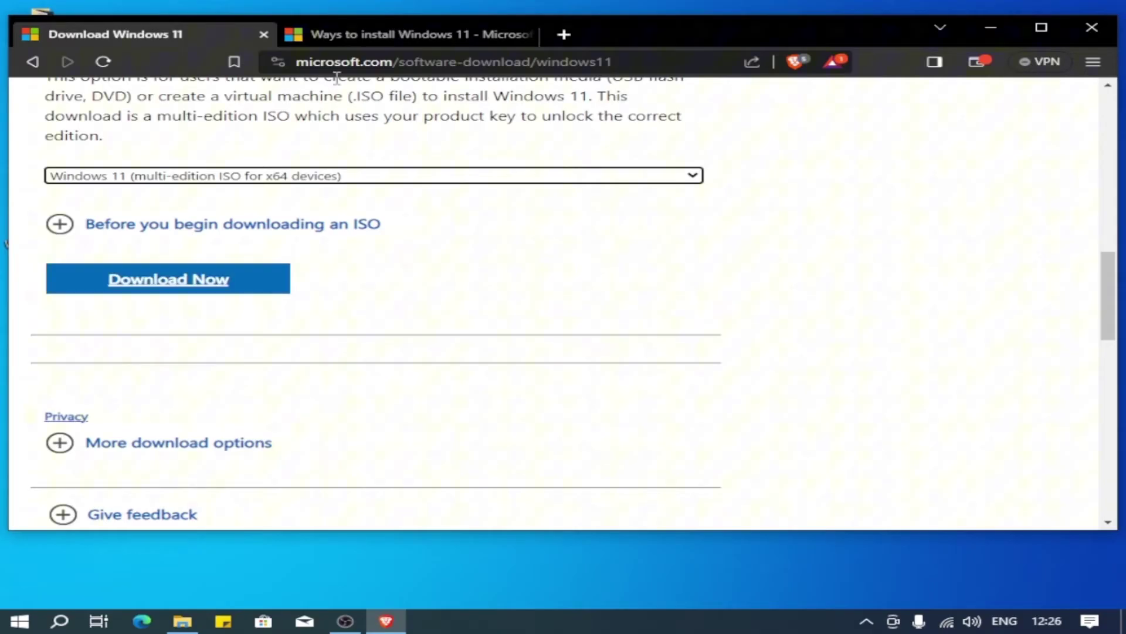
click(381, 39)
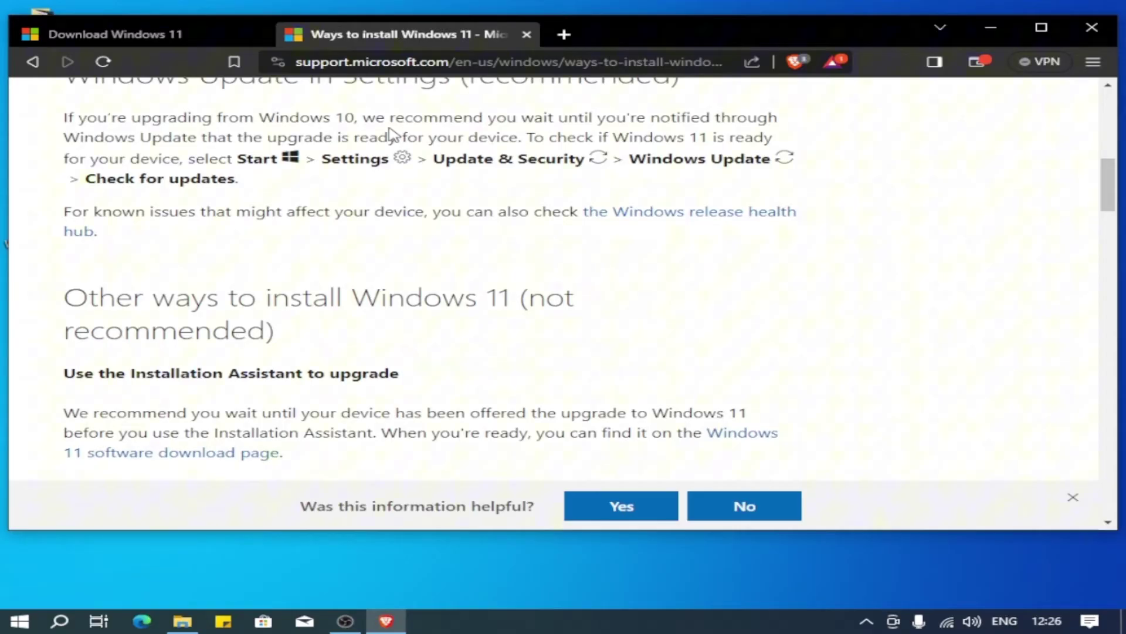
Step: Scroll to the Warning listing the MoSetup key and AllowUpgradesWithUnsupportedTPMOrCPU REG_DWORD value 1
scroll(392, 141, down, 8)
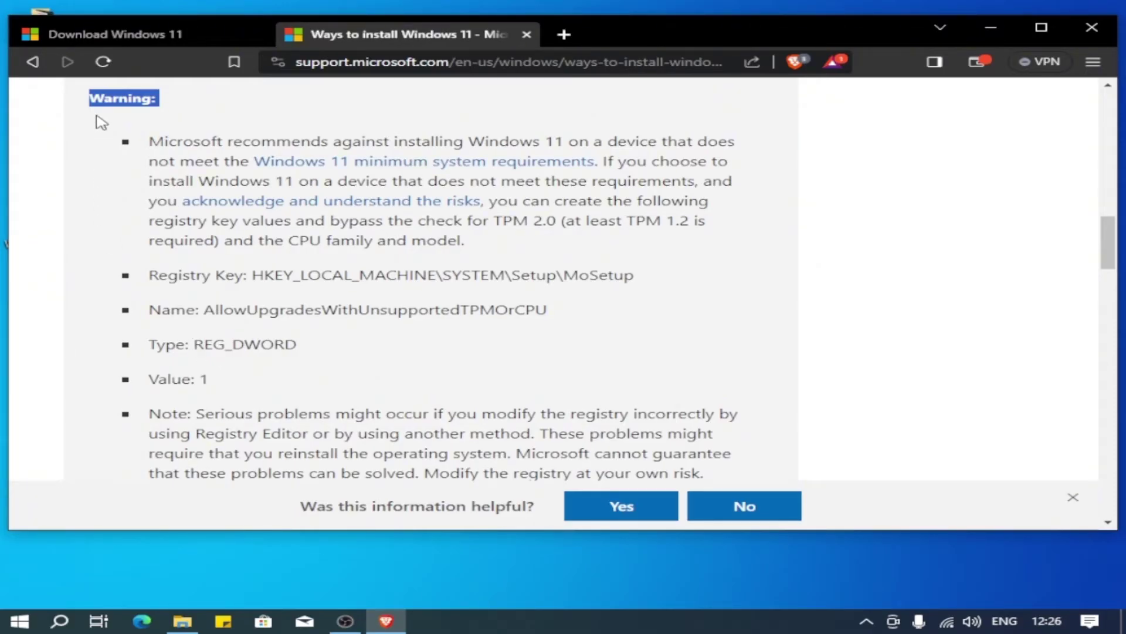
click(101, 117)
drag(94, 106, 478, 242)
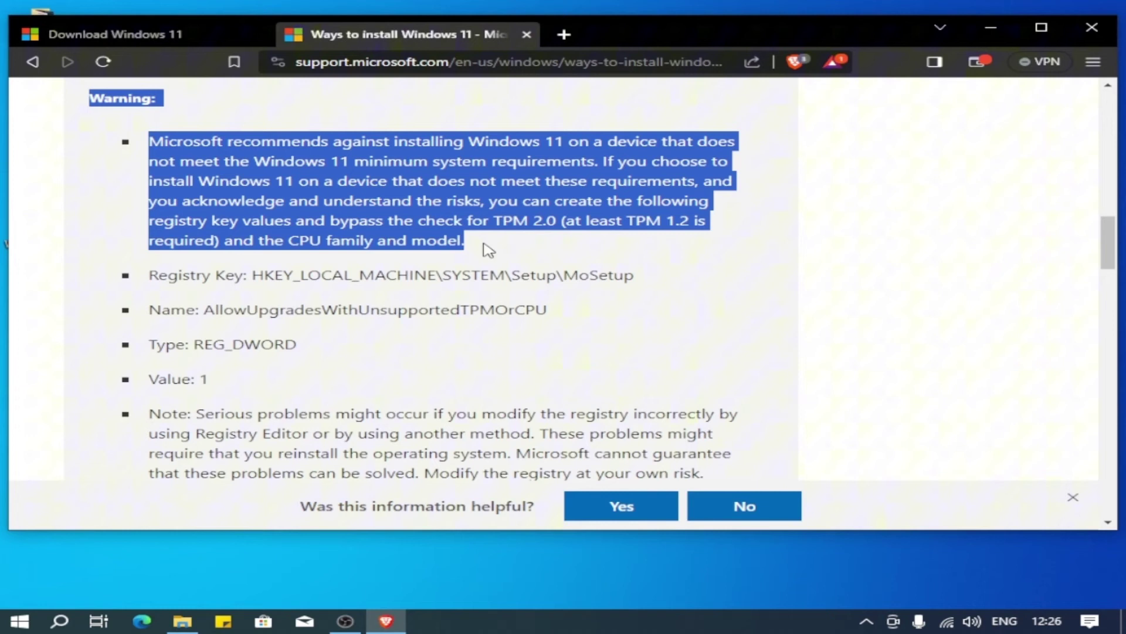
click(489, 250)
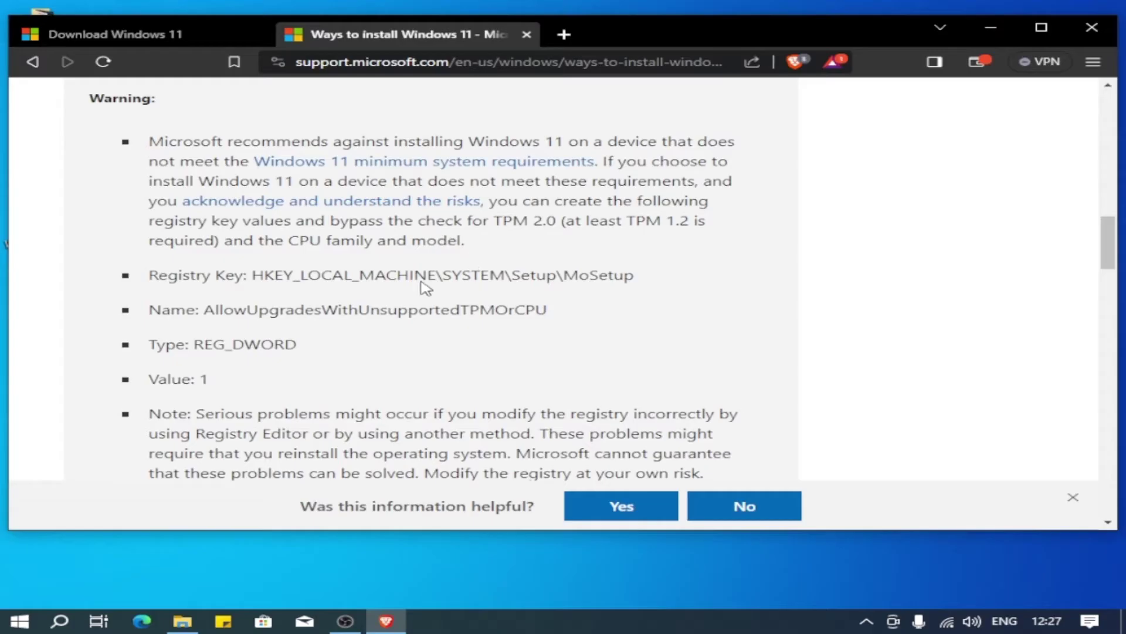
Step: Launch Registry Editor by searching 'regist' and place its window beside the article
click(59, 621)
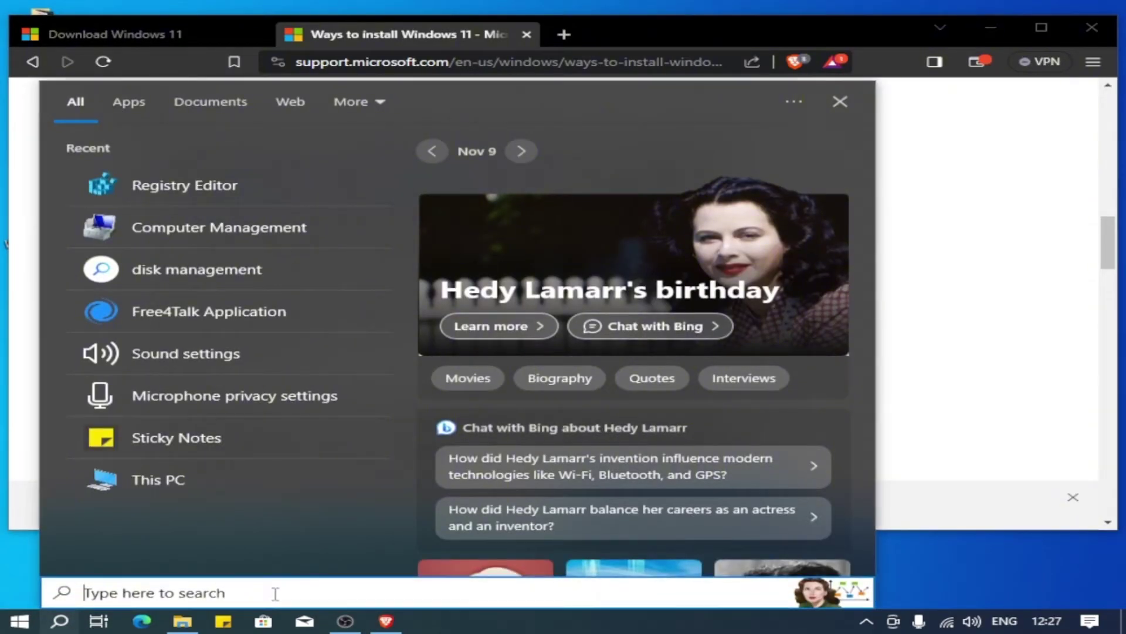
text(r)
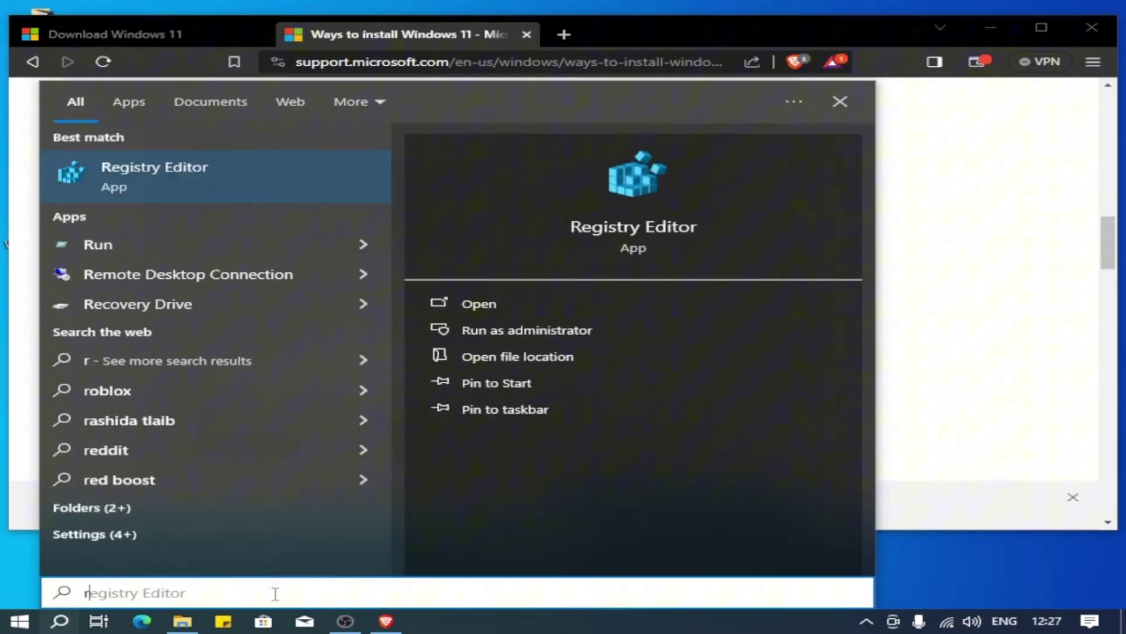
text(egist)
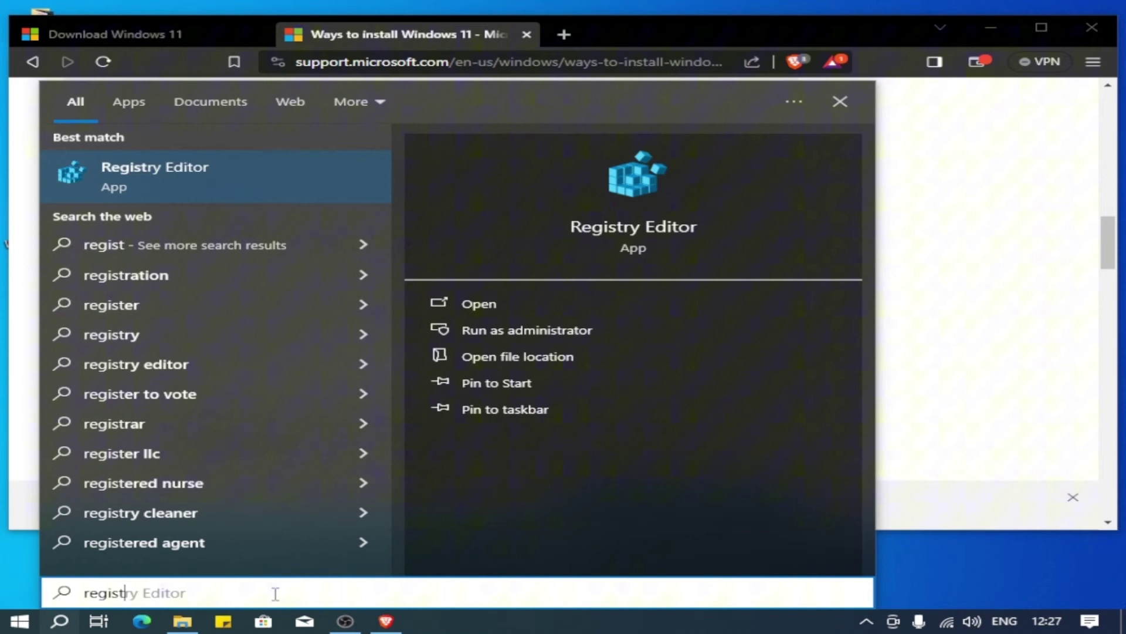
key(Tab)
click(171, 176)
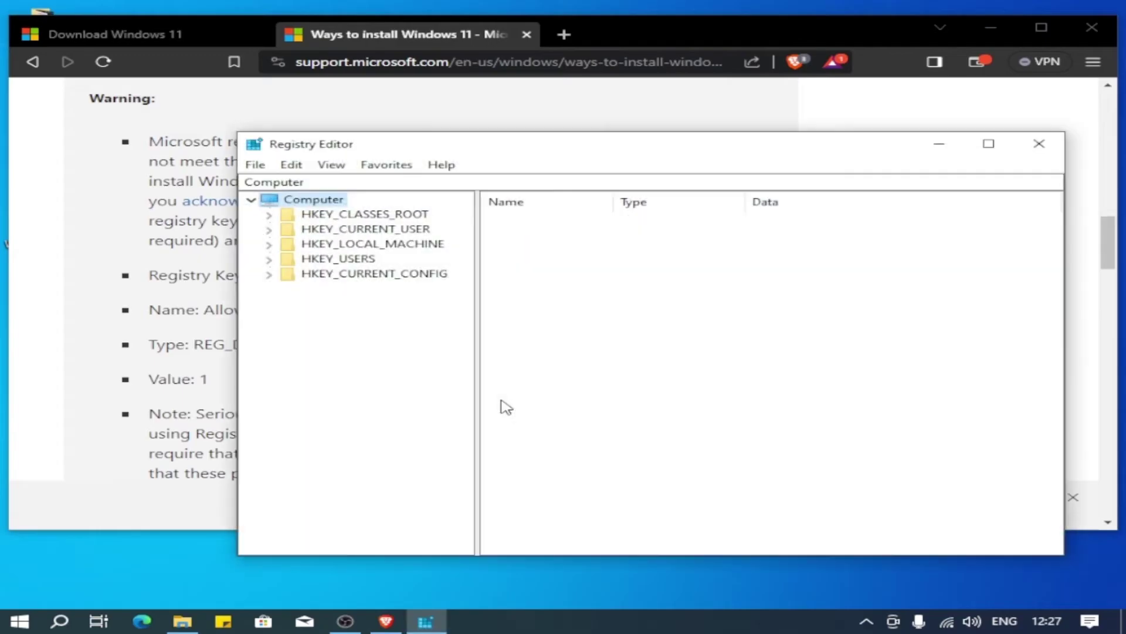
drag(661, 162, 858, 222)
Step: Copy the HKEY_LOCAL_MACHINE\SYSTEM\Setup\MoSetup key path from the support article
click(417, 295)
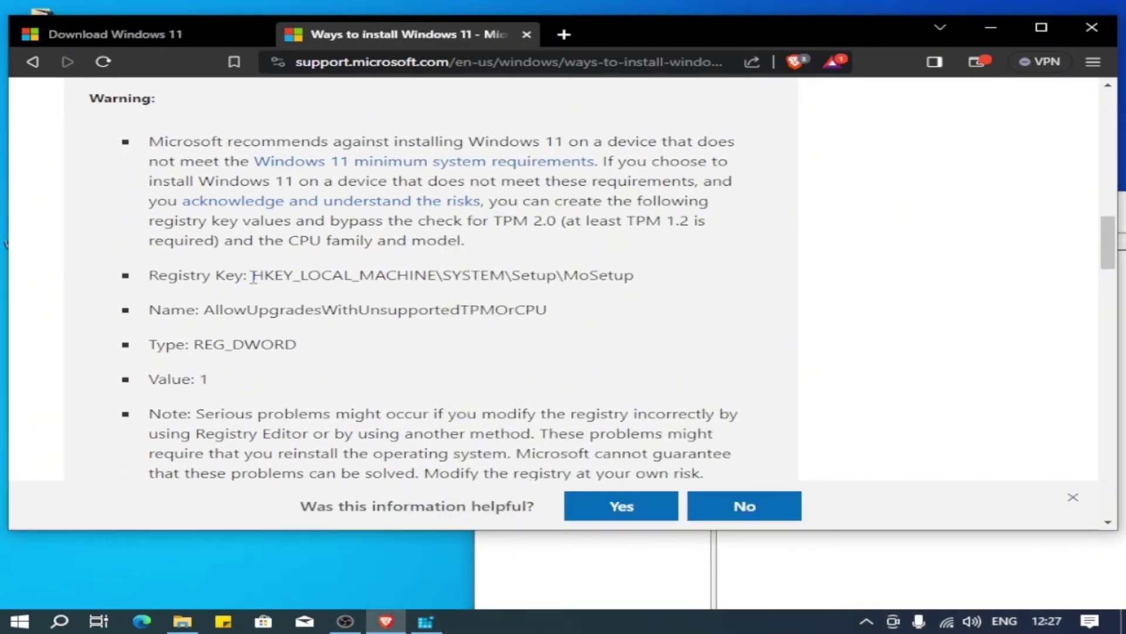
drag(253, 276, 638, 282)
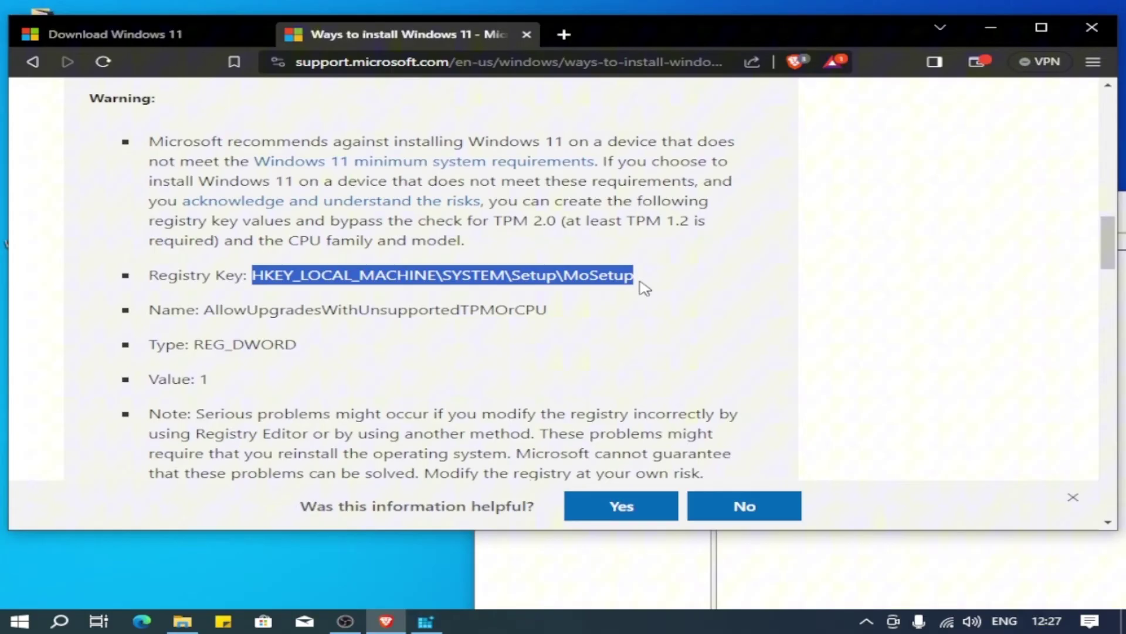
right_click(532, 273)
click(558, 285)
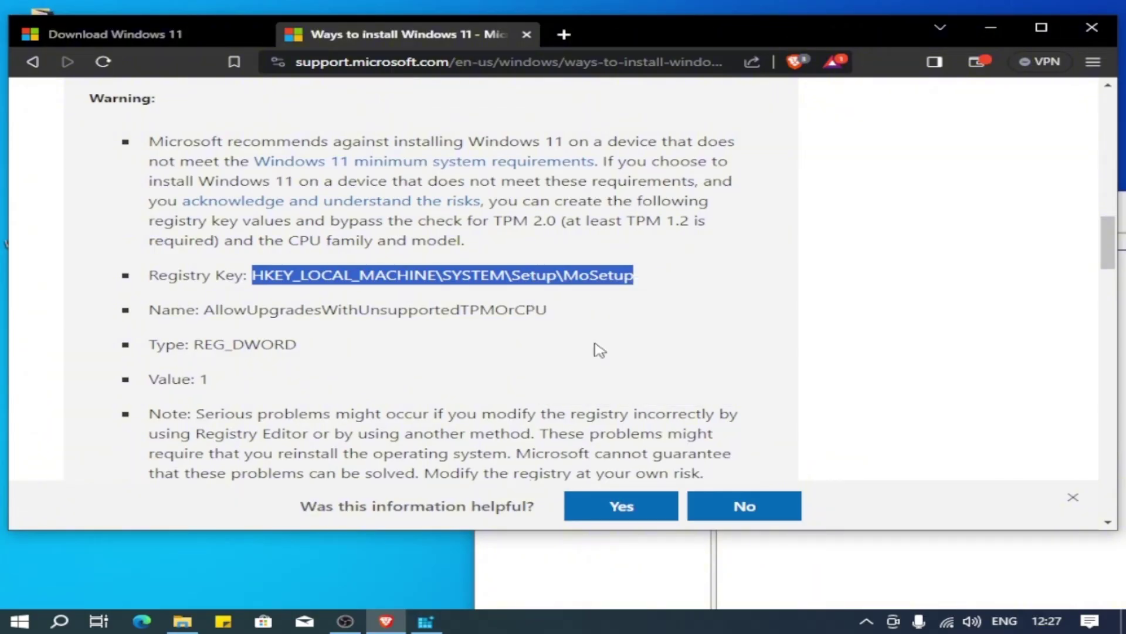
Step: Paste the path into Registry Editor's address bar to jump to the MoSetup key
click(786, 593)
drag(721, 206, 510, 170)
click(416, 208)
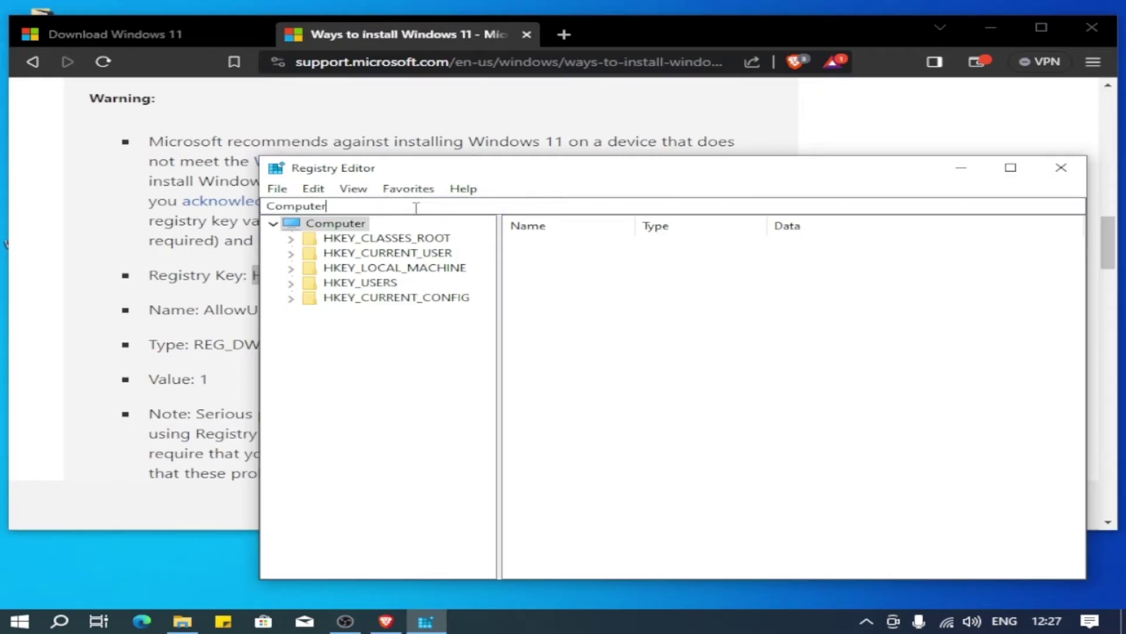
key(ctrl+a)
key(BackSpace)
key(ctrl+v)
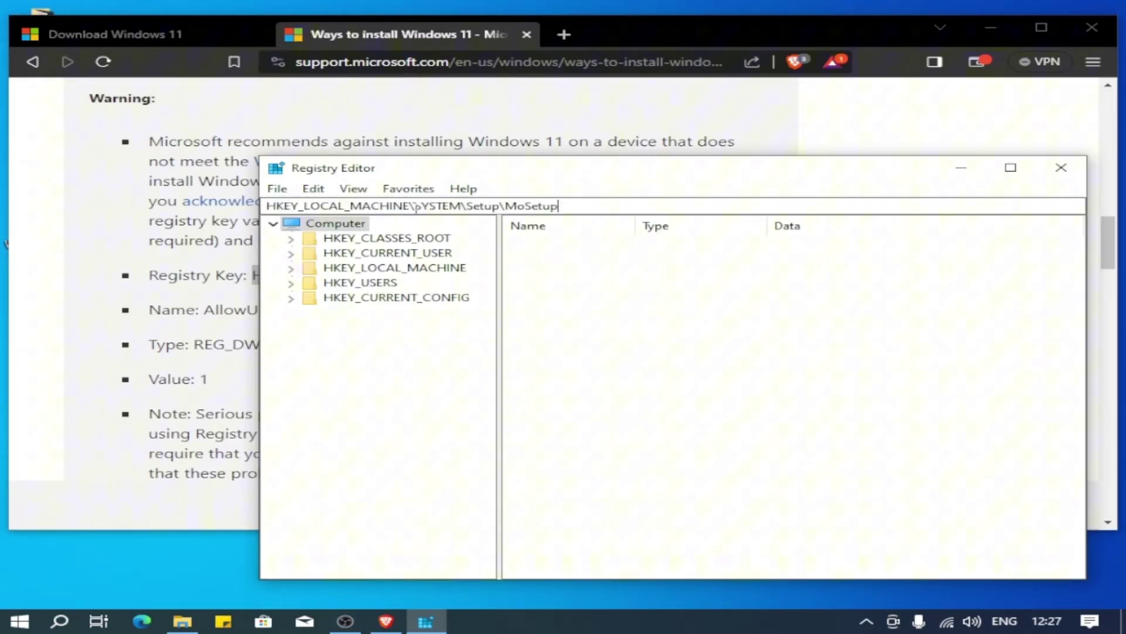
key(Return)
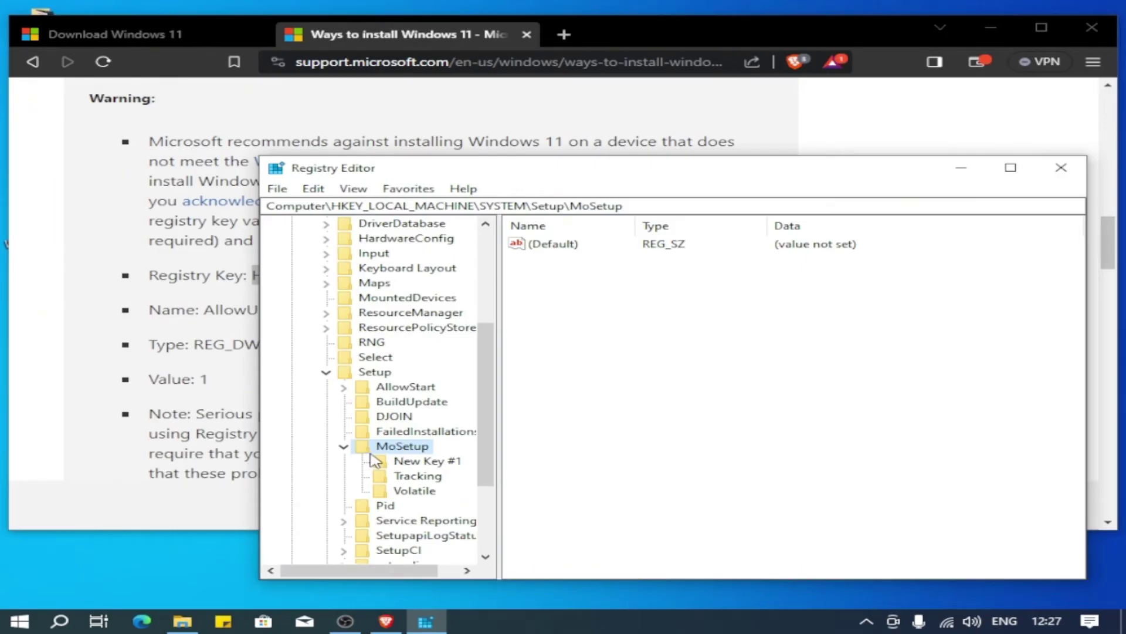
drag(527, 177, 785, 173)
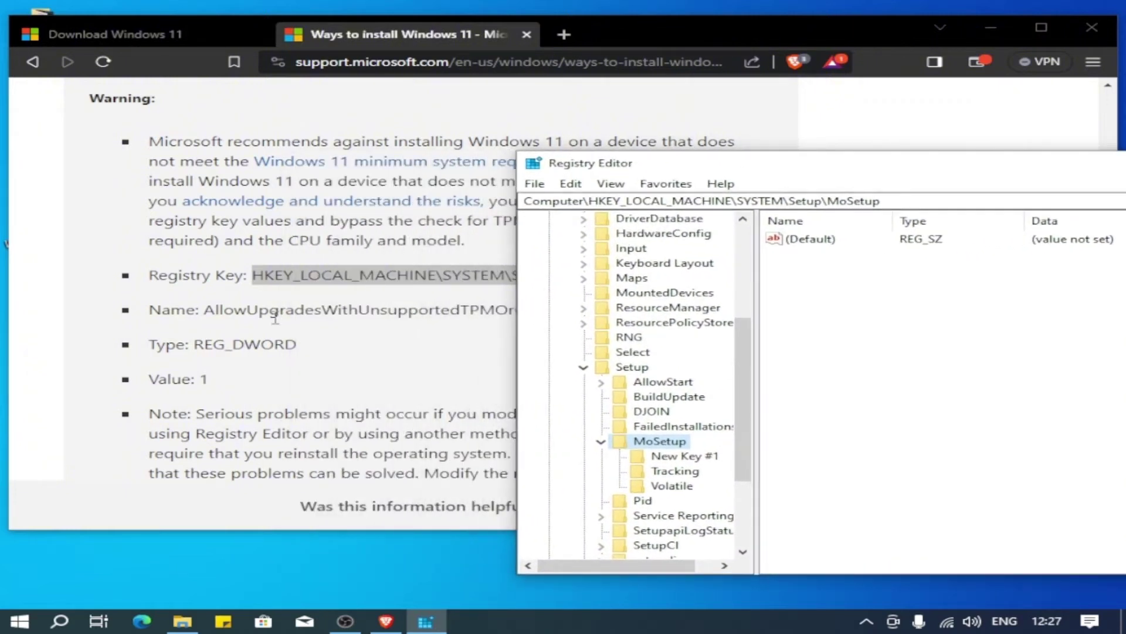
Step: Copy the value name AllowUpgradesWithUnsupportedTPMOrCPU from the article's warning
click(244, 327)
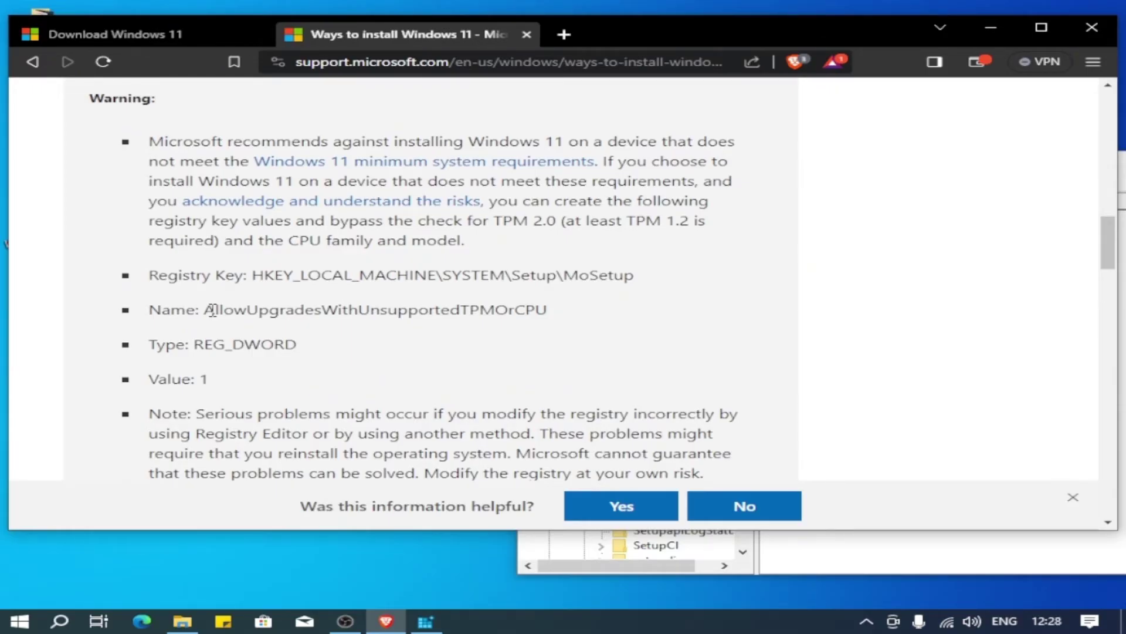
drag(204, 309, 549, 310)
right_click(499, 313)
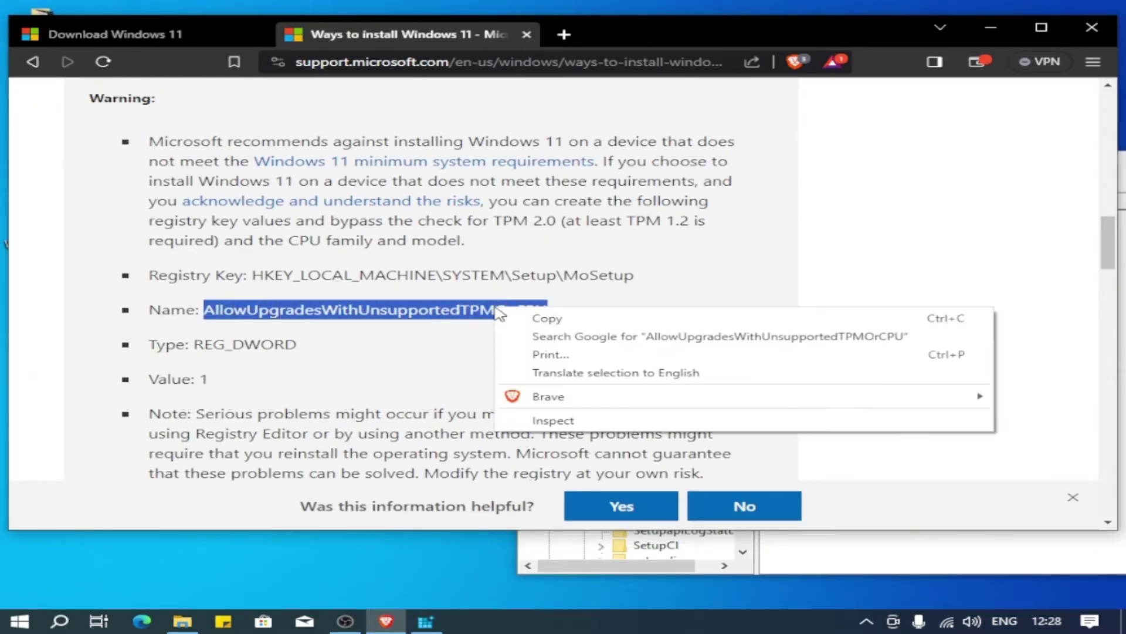
click(576, 320)
Step: Create a new DWORD (32-bit) value under MoSetup named AllowUpgradesWithUnsupportedTPMOrCPU
click(811, 553)
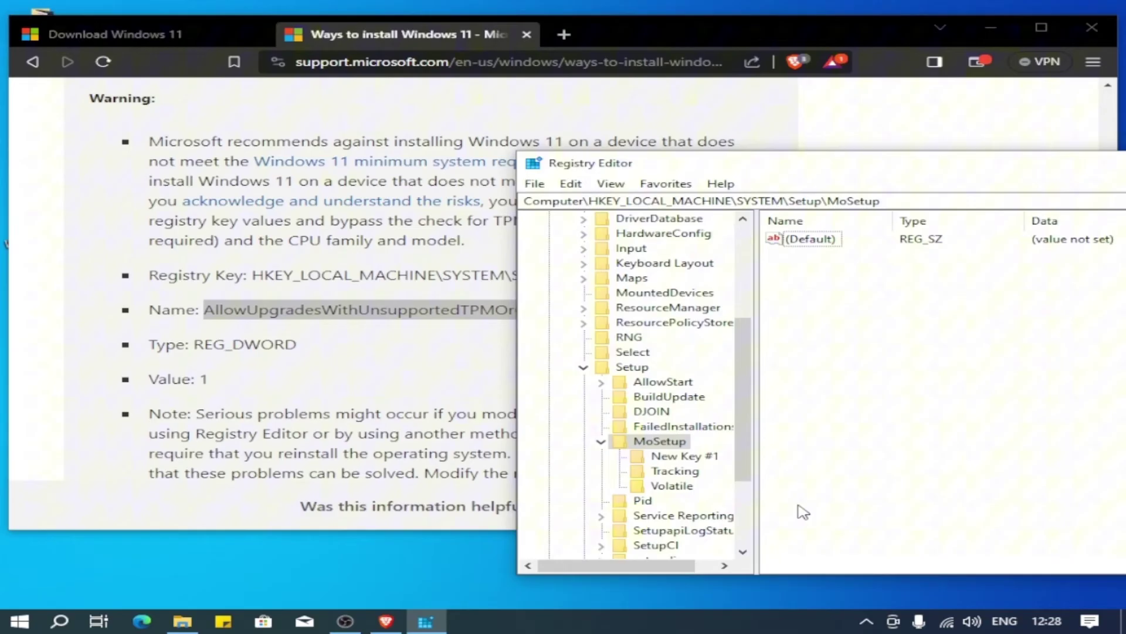
drag(880, 163, 685, 159)
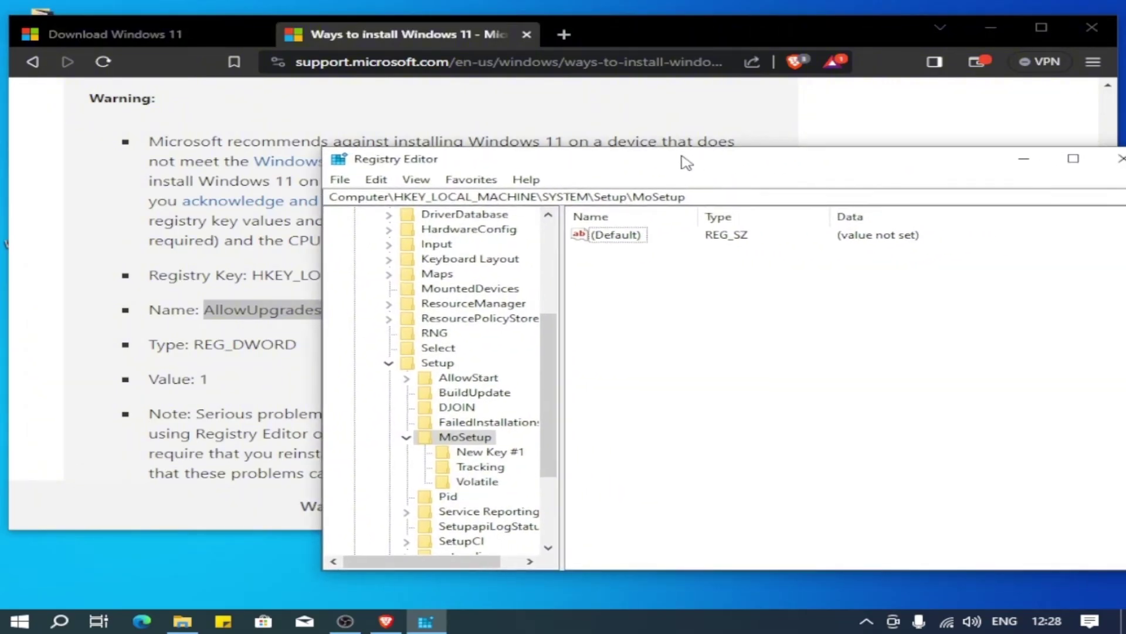
right_click(626, 279)
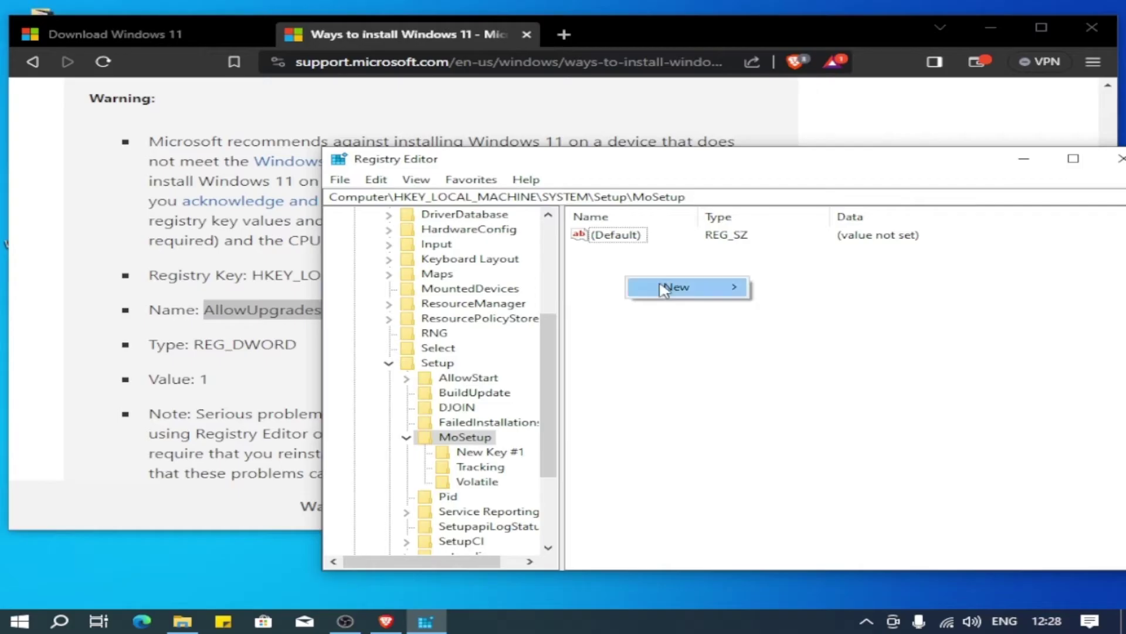
mouse_move(692, 294)
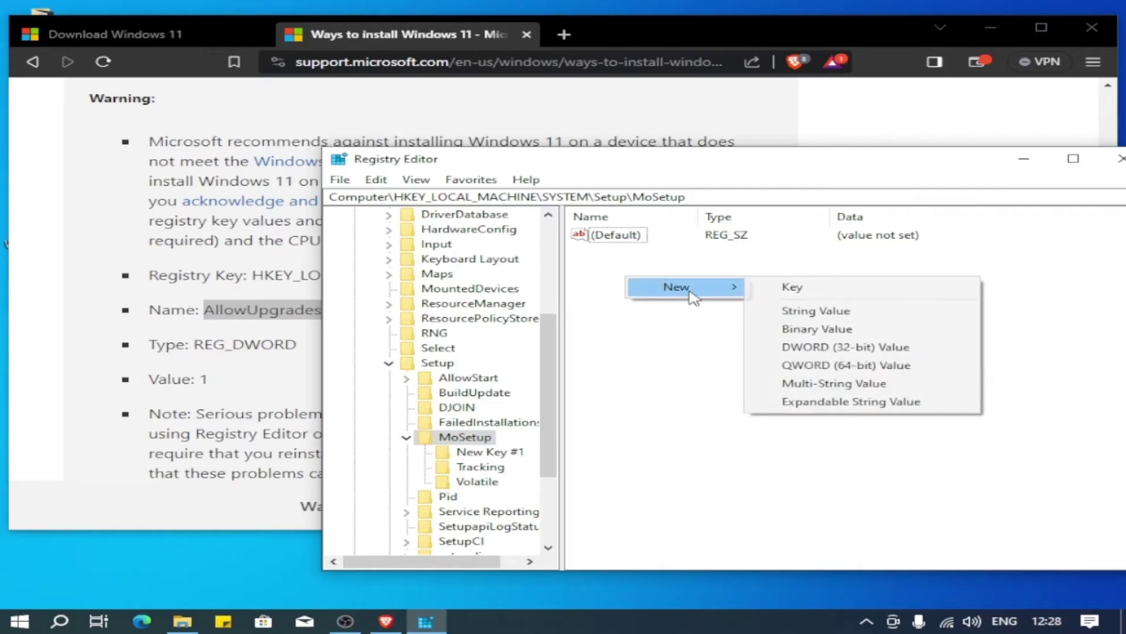
click(841, 349)
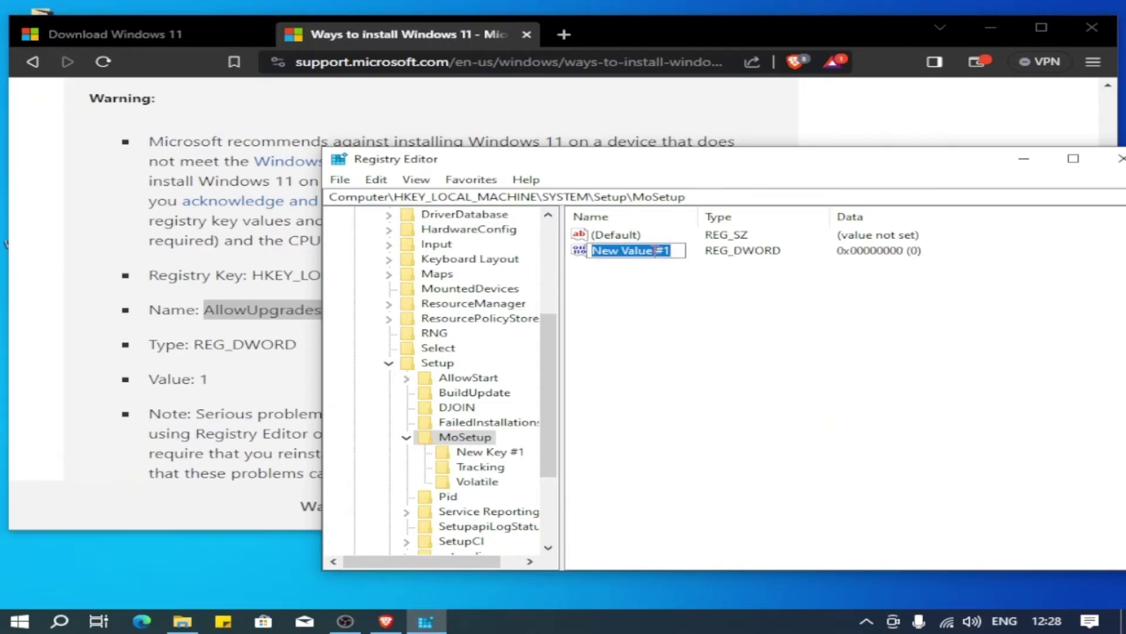
key(BackSpace)
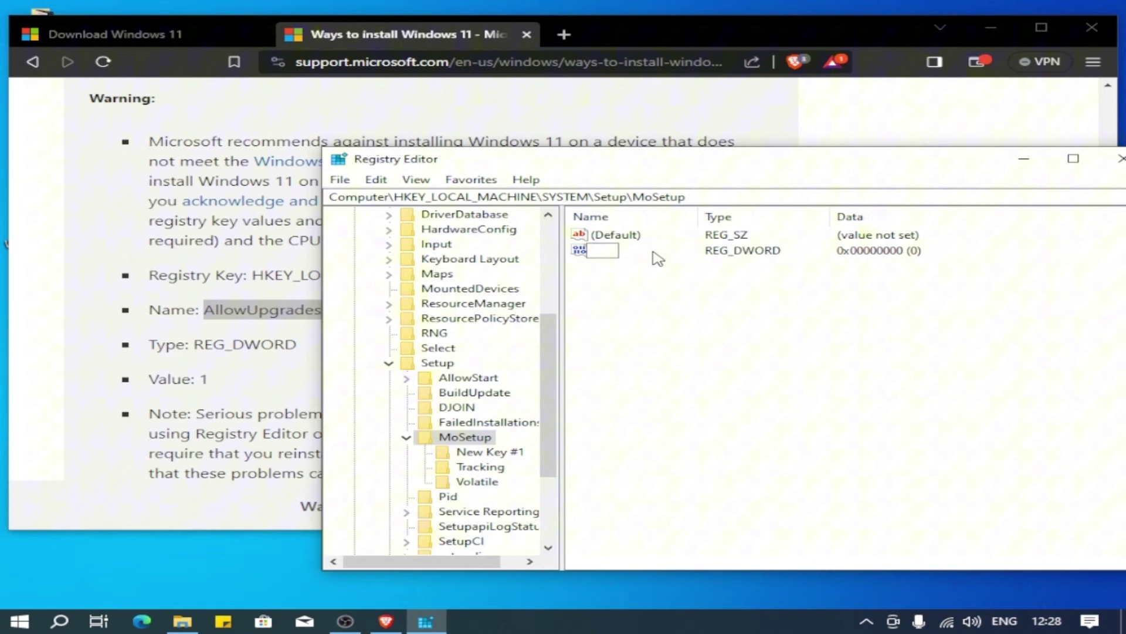
key(ctrl+v)
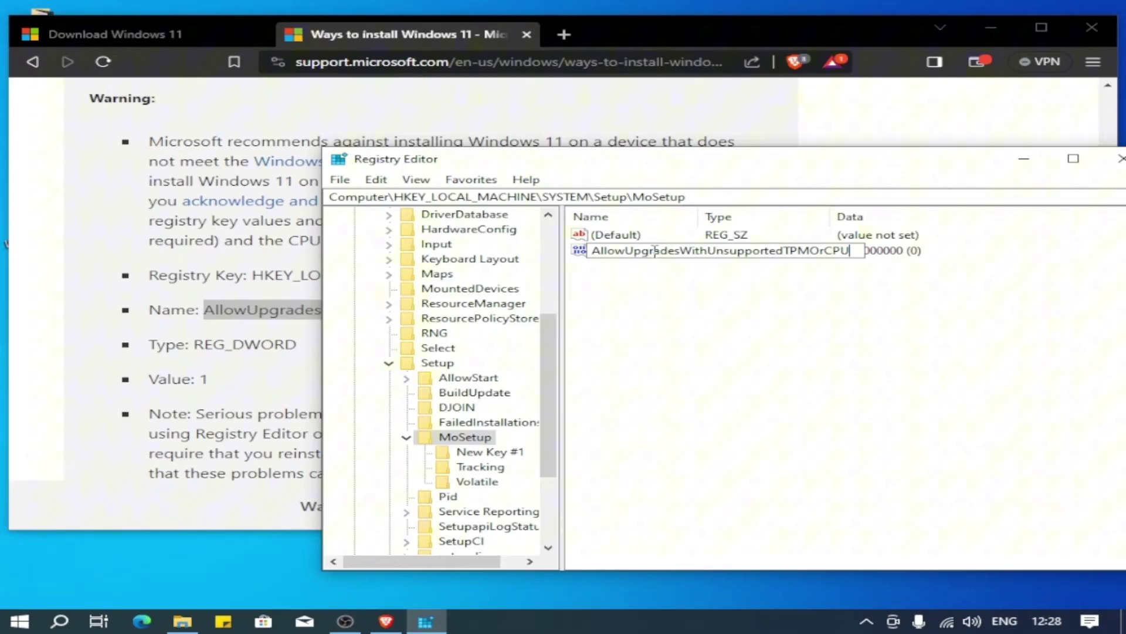
key(Return)
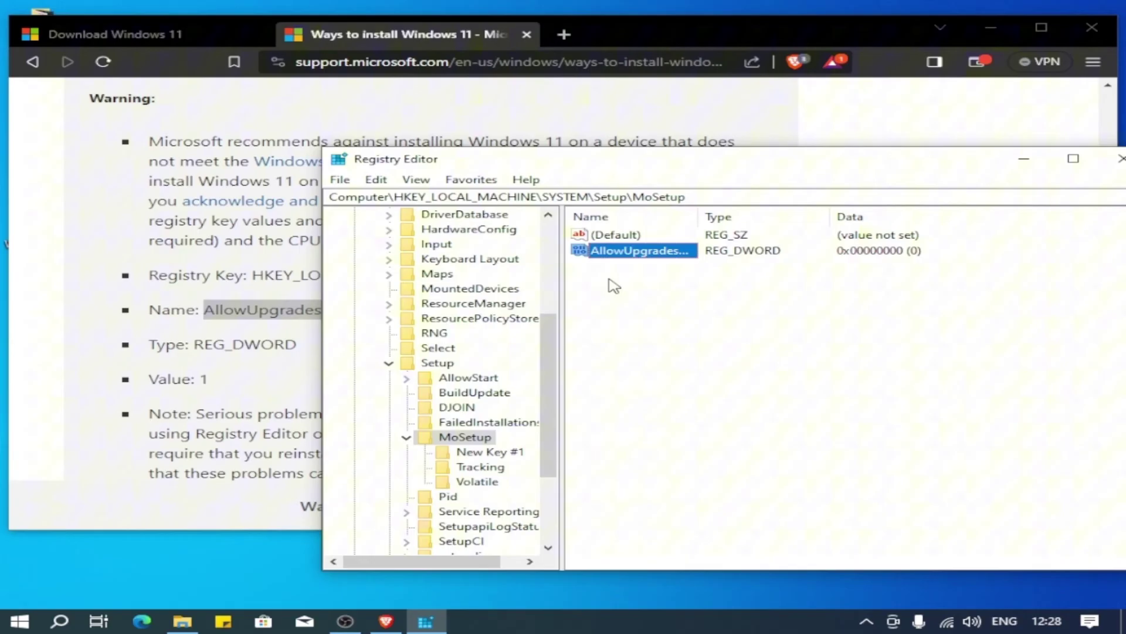
Step: Change AllowUpgradesWithUnsupportedTPMOrCPU's value data from 0 to 1
double_click(644, 252)
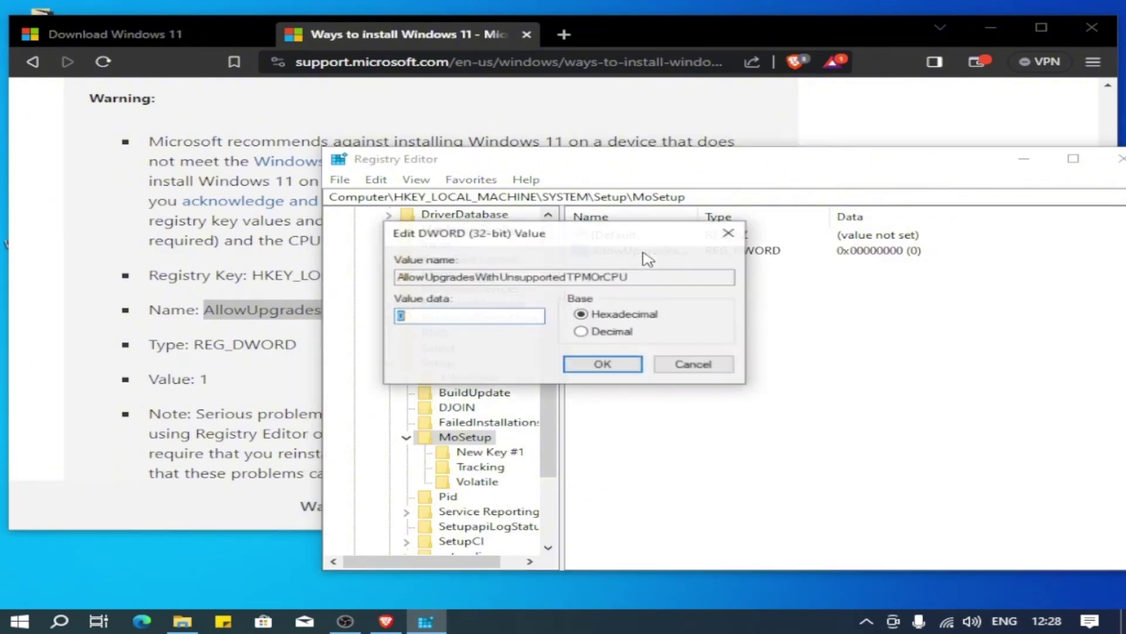
click(430, 316)
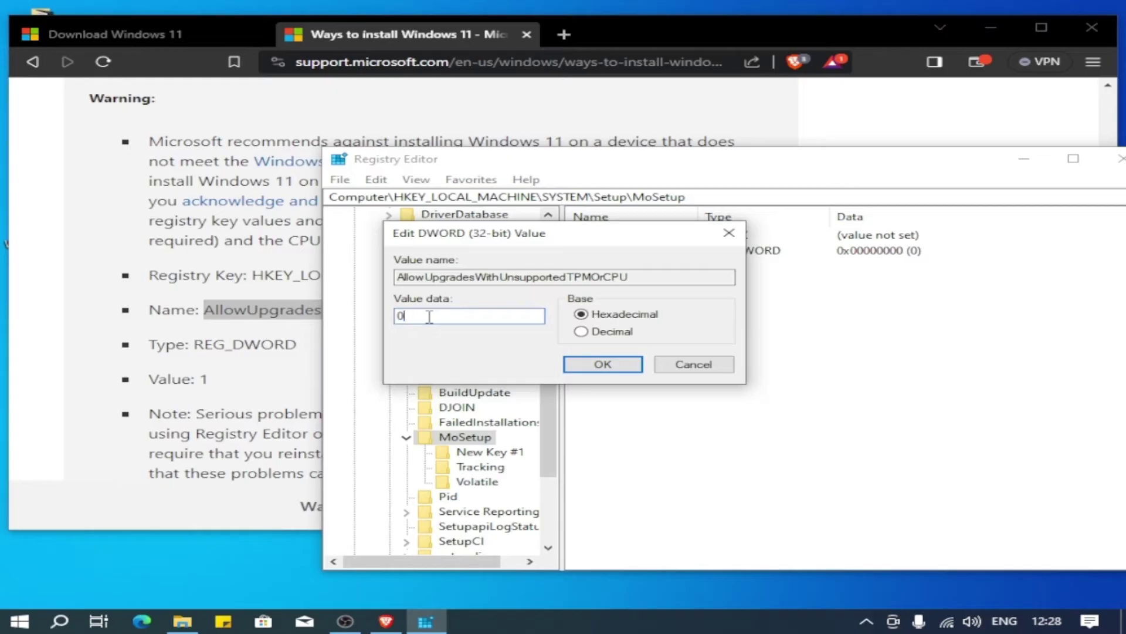
key(BackSpace)
text(1)
click(634, 367)
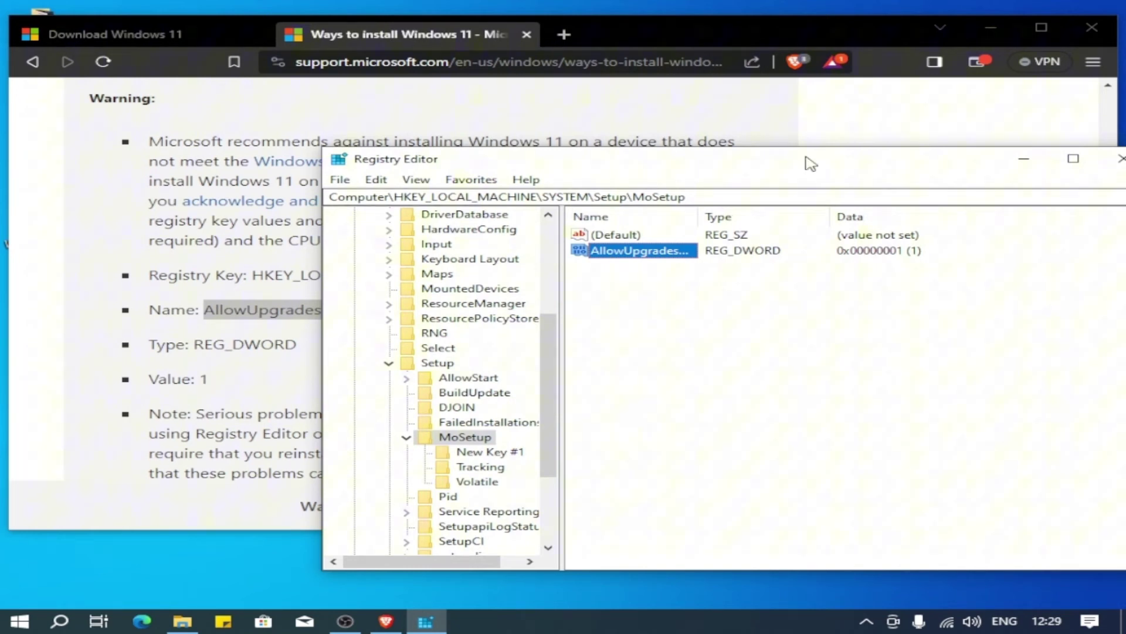
Step: Close Registry Editor, then close Brave along with both of its tabs
drag(810, 164, 556, 162)
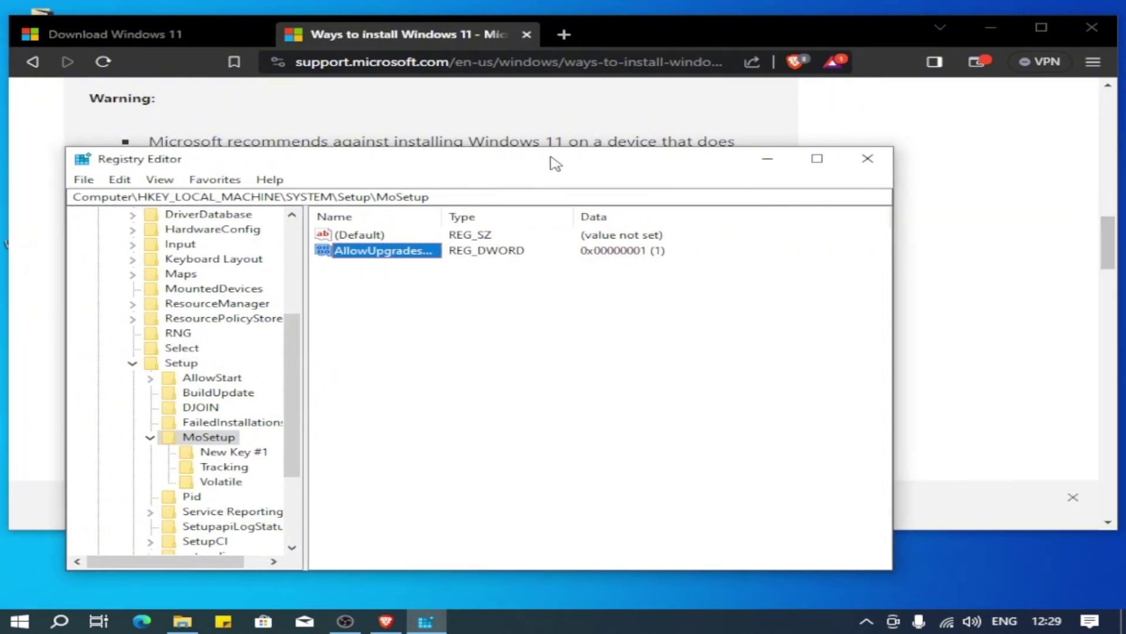
click(860, 170)
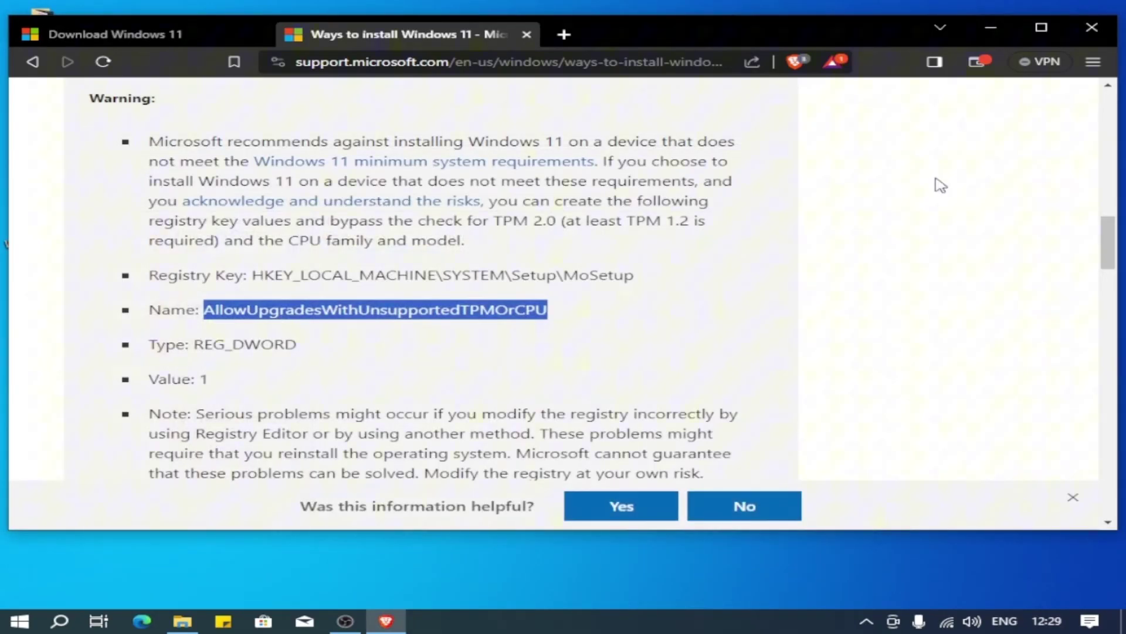
click(1093, 29)
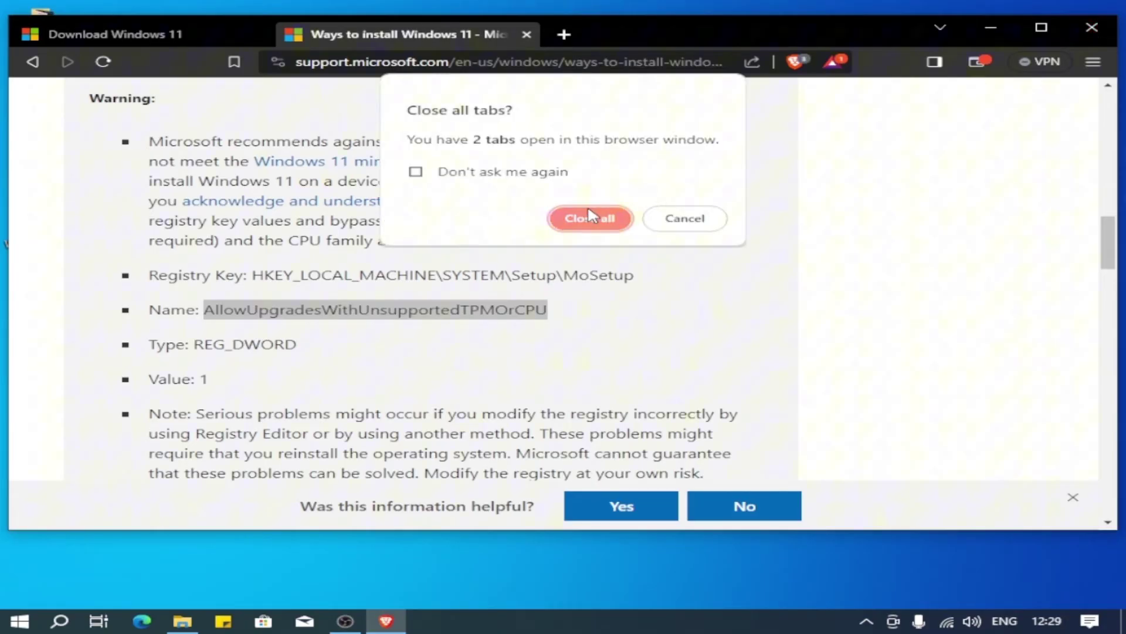
click(590, 217)
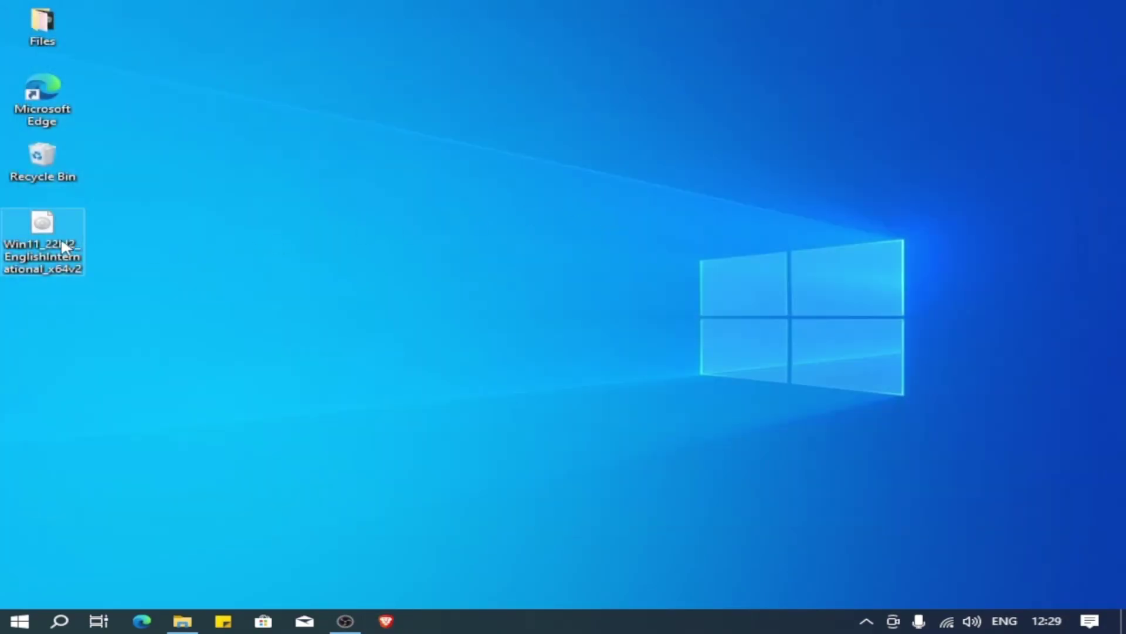
Step: Mount the desktop Win11 ISO as DVD Drive (E:) and select its setup file
mouse_move(31, 231)
mouse_down()
mouse_move(87, 254)
mouse_move(51, 240)
mouse_up()
mouse_move(51, 241)
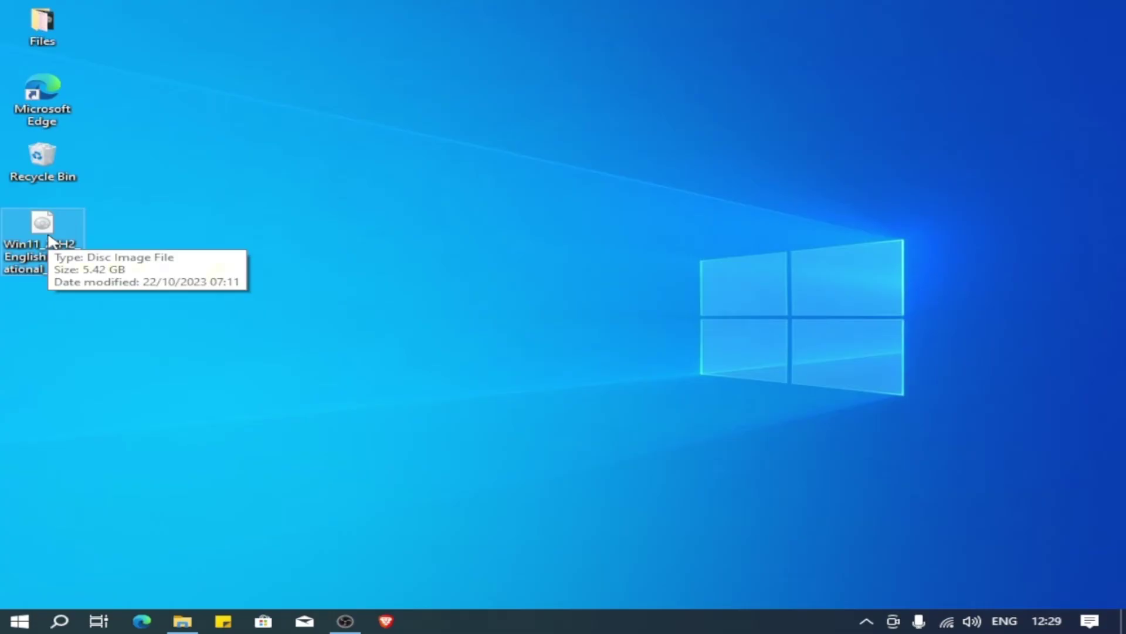
double_click(47, 234)
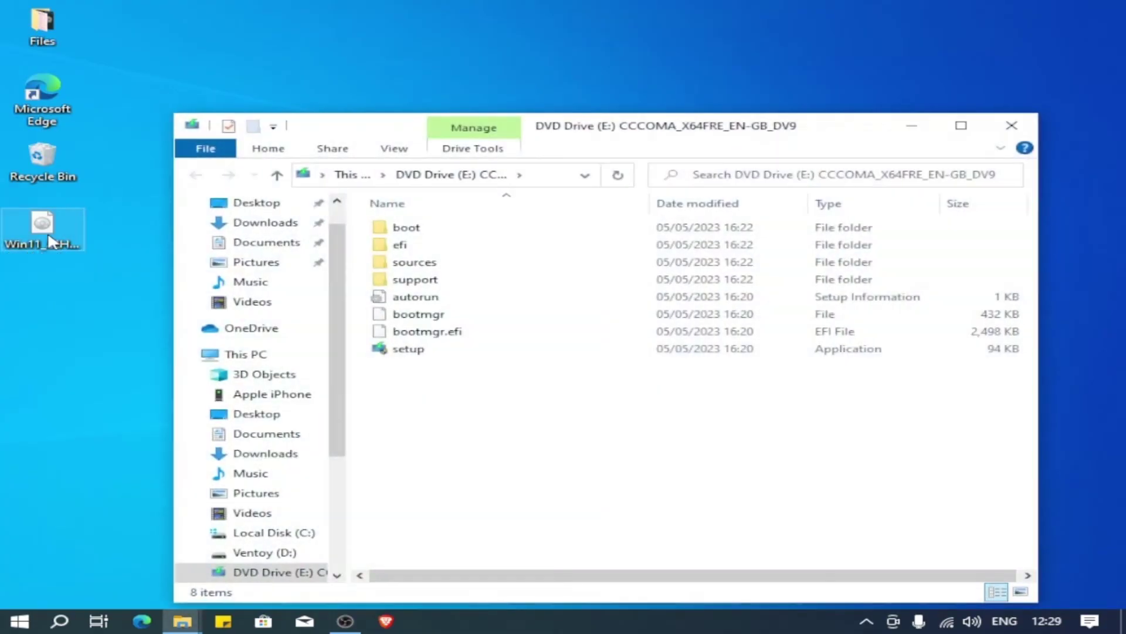
drag(669, 131, 669, 48)
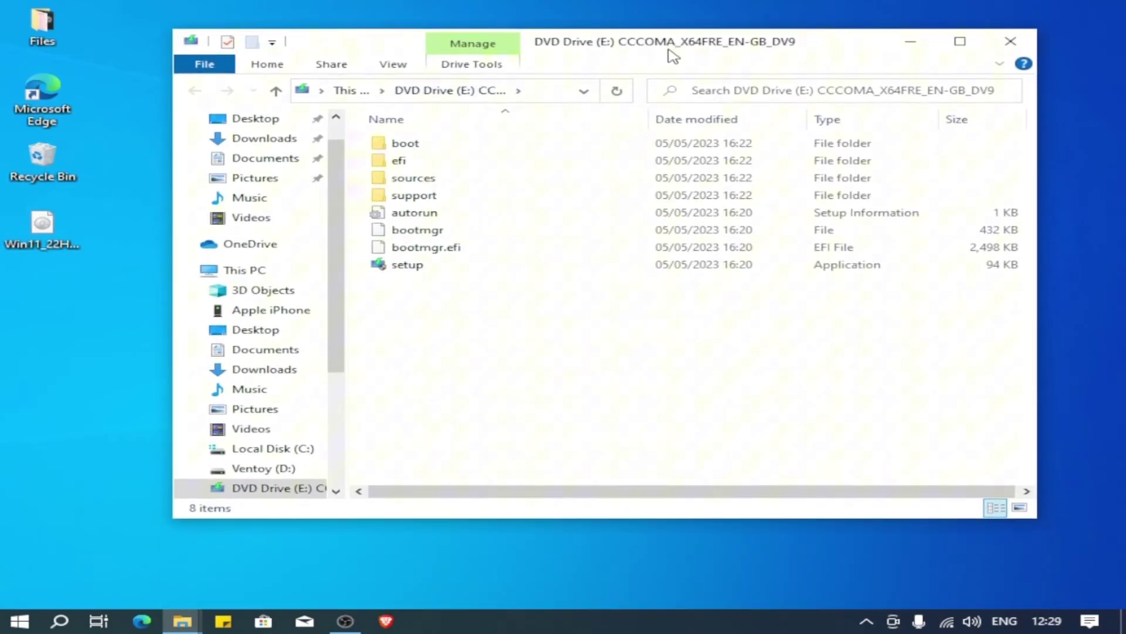
click(409, 279)
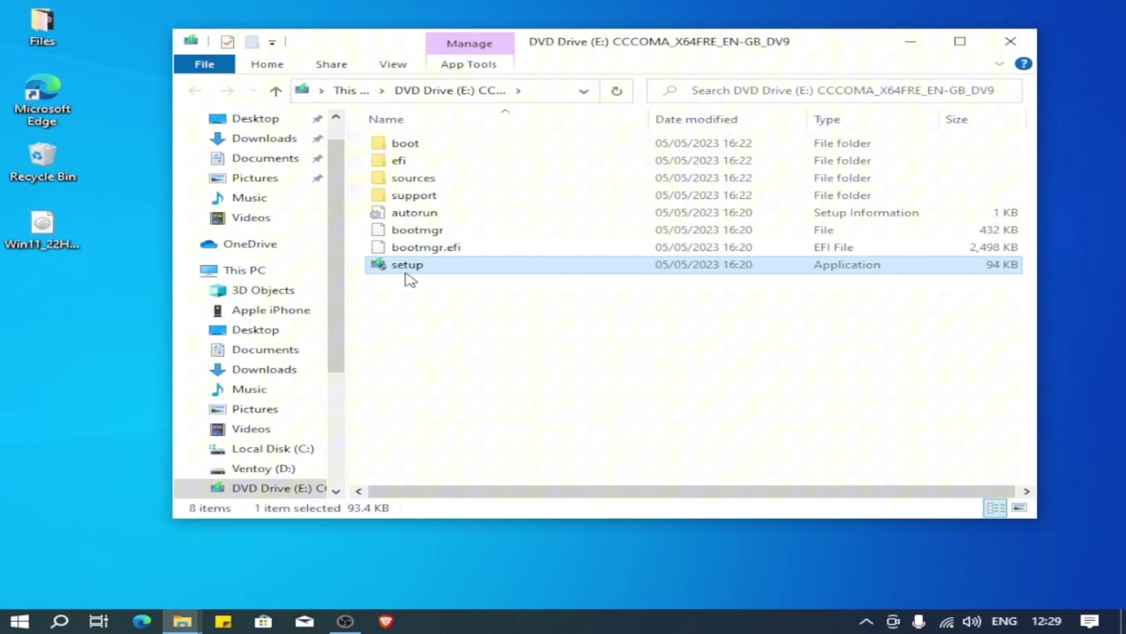
Step: Launch Windows 11 Setup from the mounted drive and check the Wi-Fi network list
double_click(409, 279)
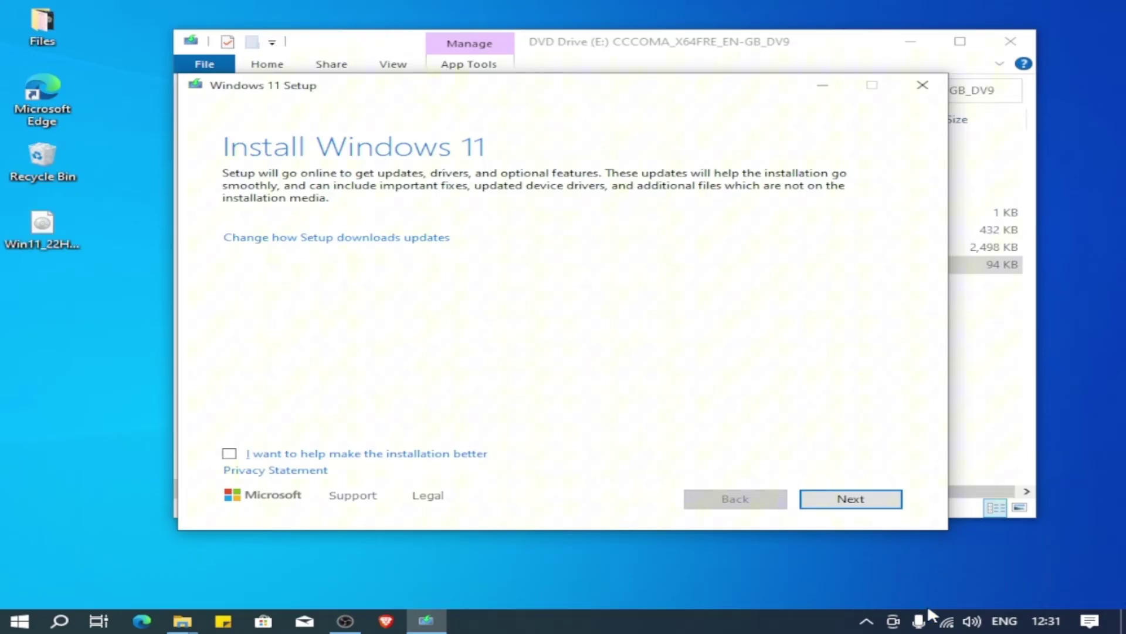
click(947, 621)
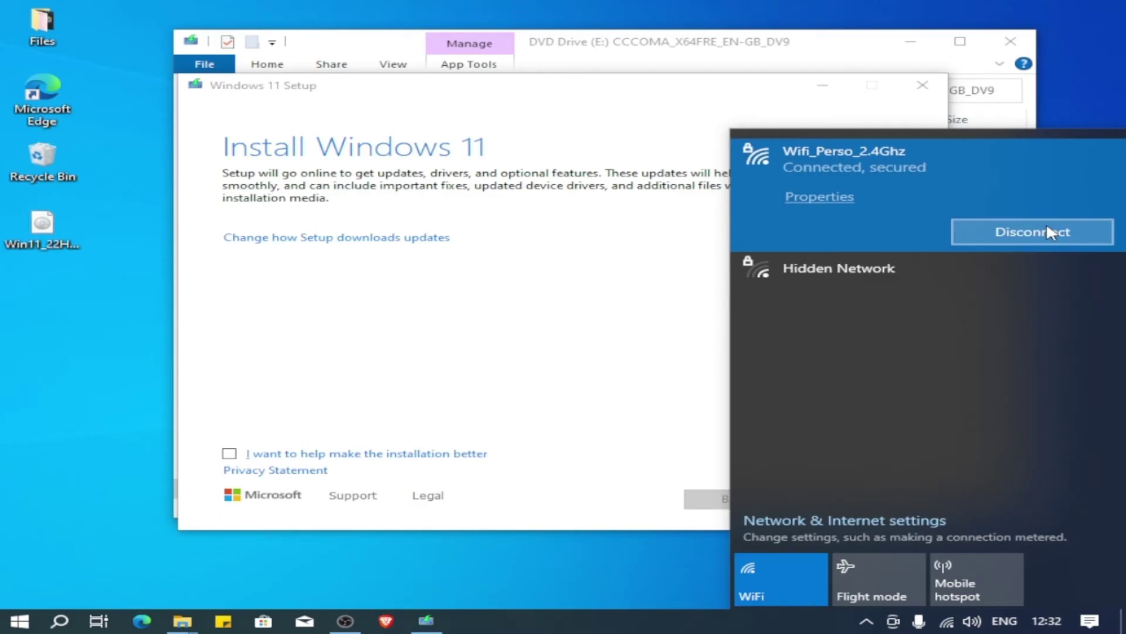
Step: Disconnect from the Wi-Fi network so the PC is offline, and close the flyout
click(1047, 223)
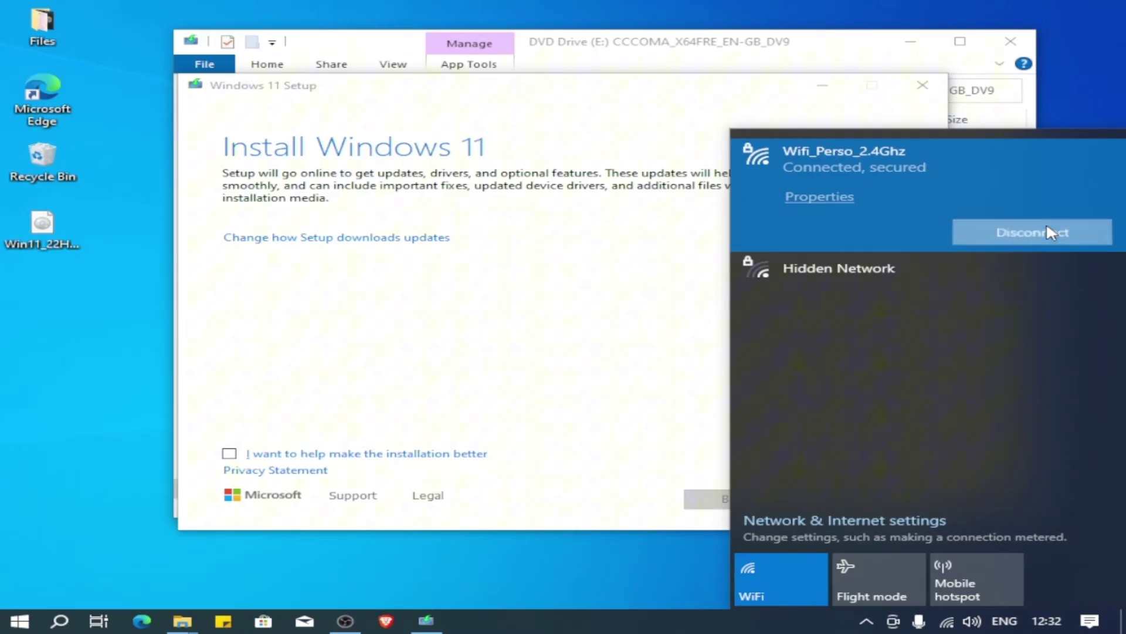
click(676, 259)
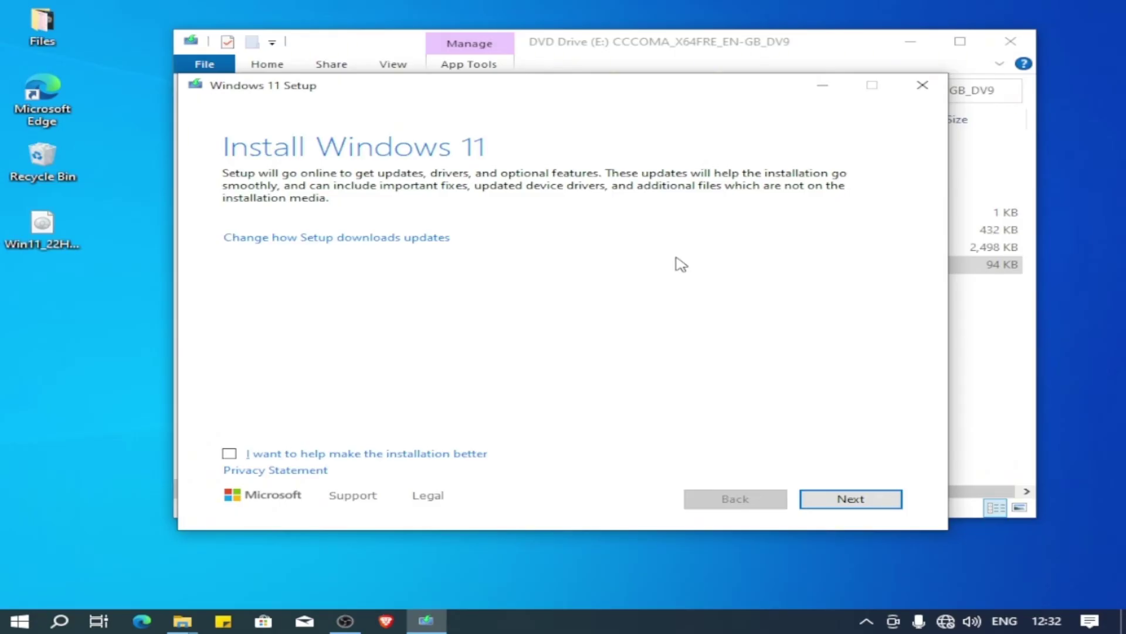
Step: Opt in to improving the installation, accept the licence terms, and complete the Windows 11 upgrade
key(alt+i)
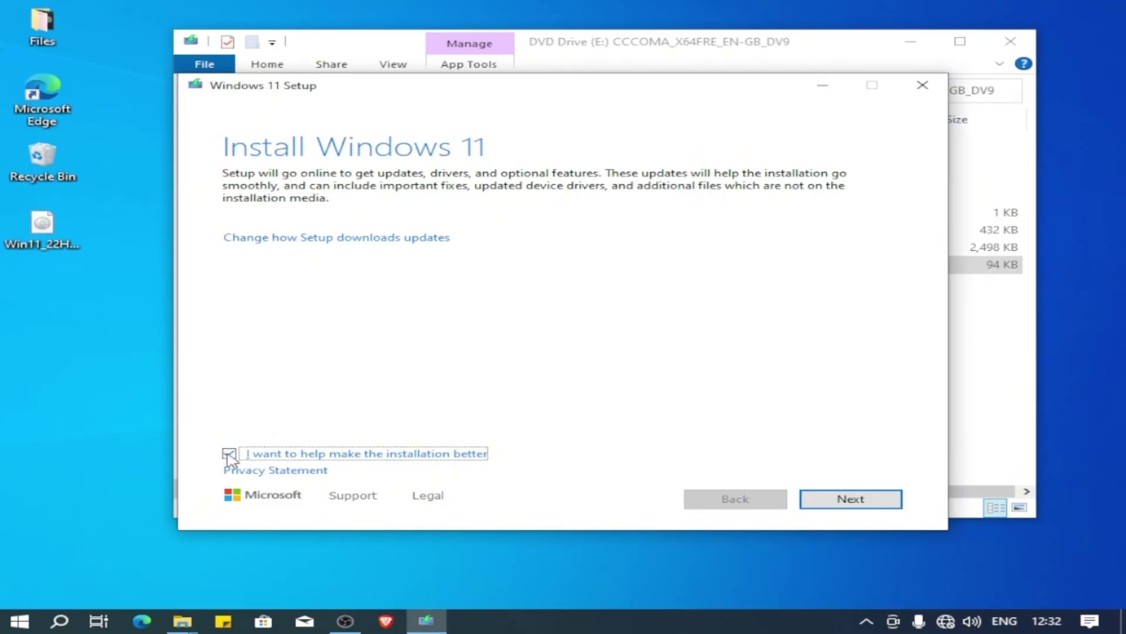
click(851, 499)
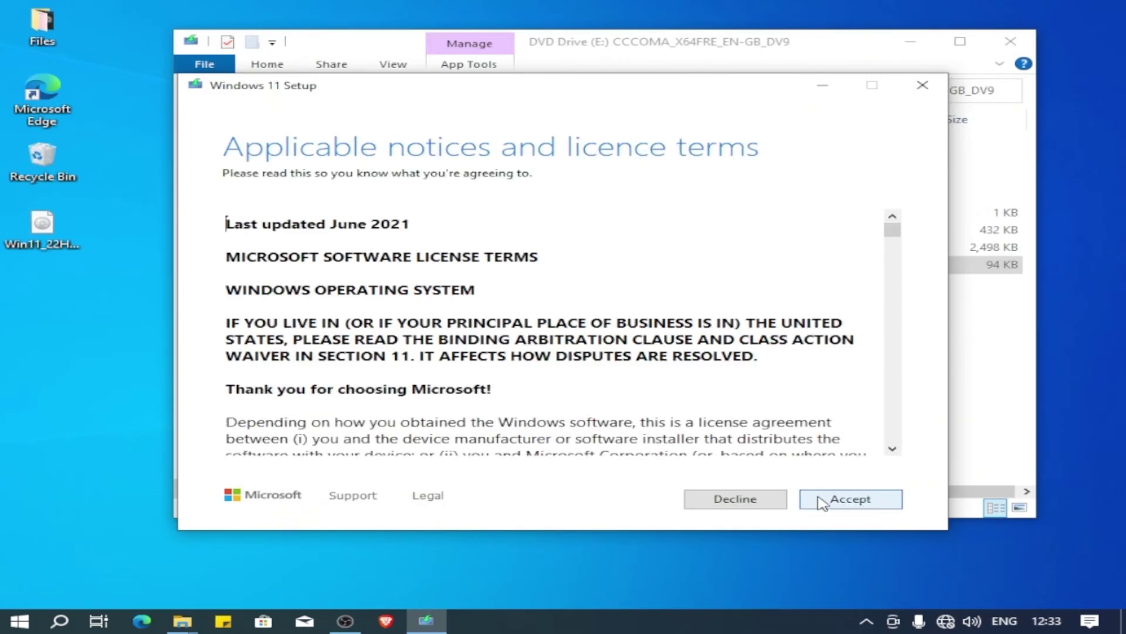
click(833, 502)
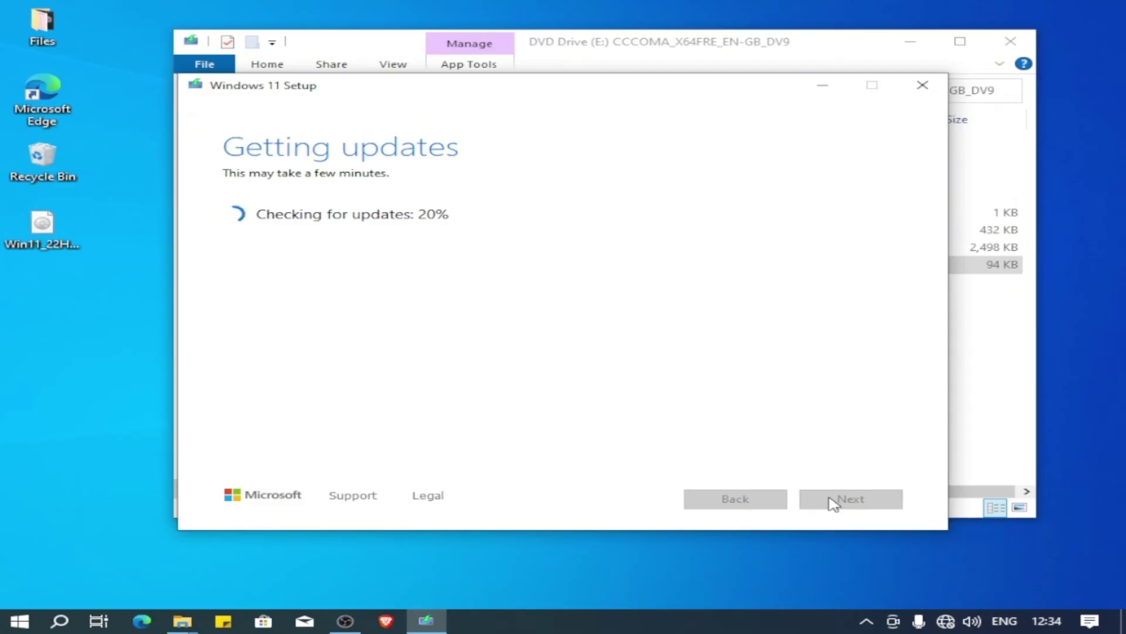
click(345, 620)
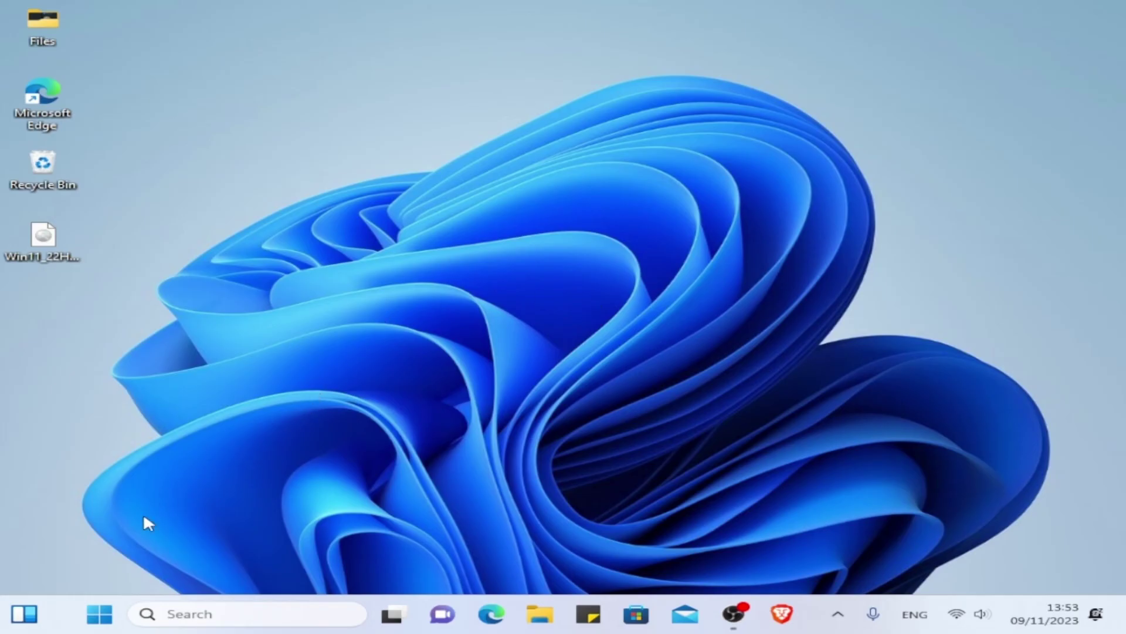
Step: Open the Windows 11 Start menu from the taskbar
click(88, 623)
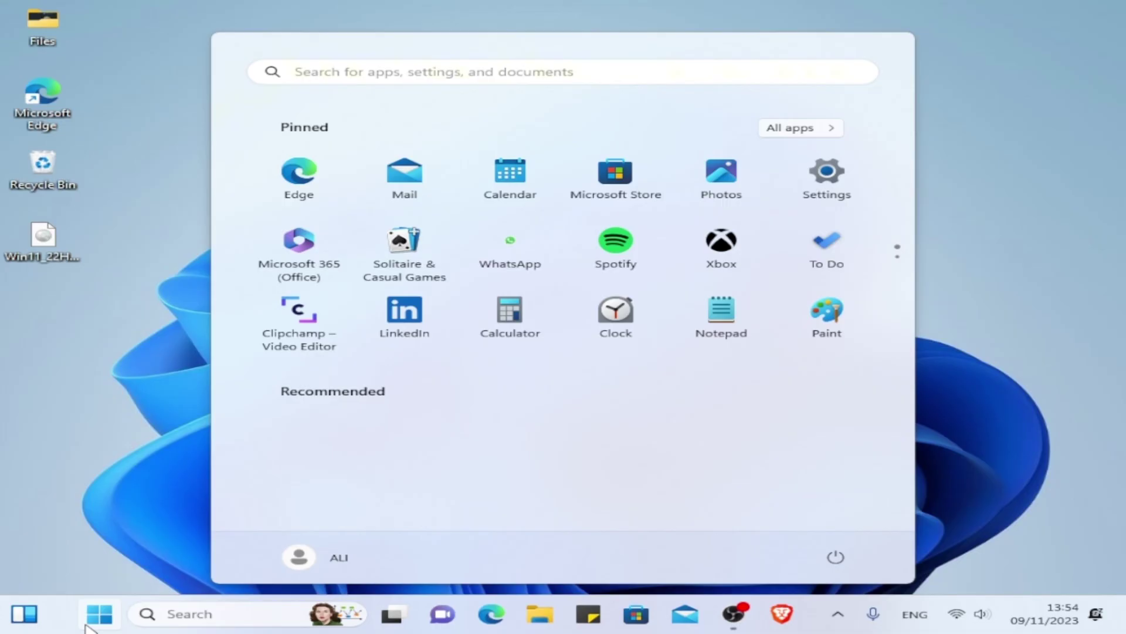
Step: Open Settings and go to System > Recovery to see the Go back to Windows 10 option
click(827, 179)
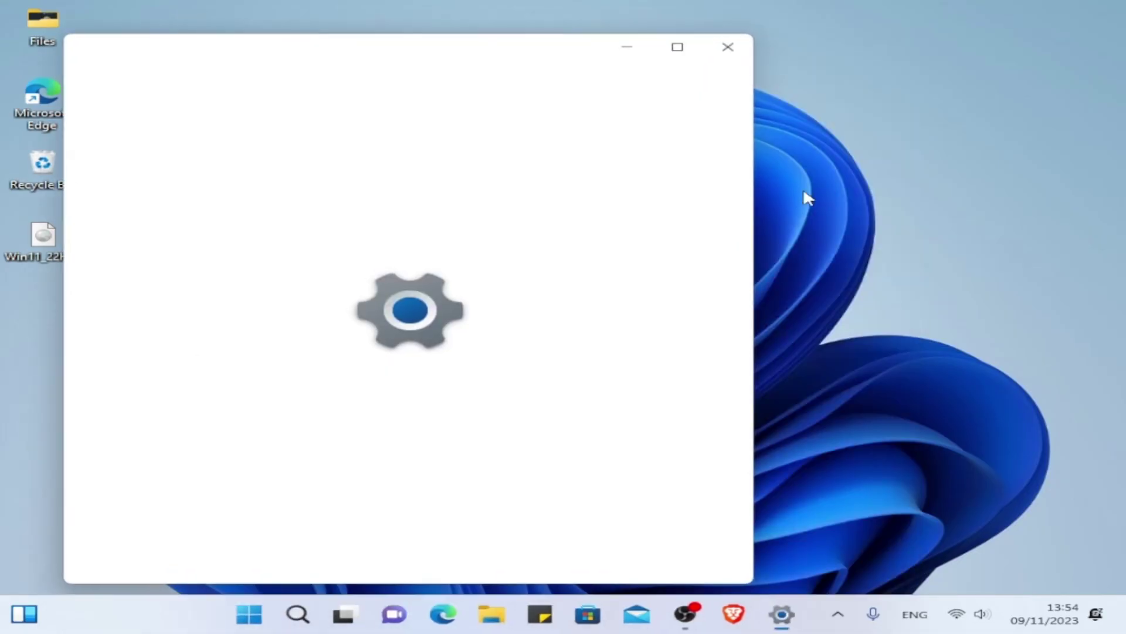
scroll(529, 274, down, 7)
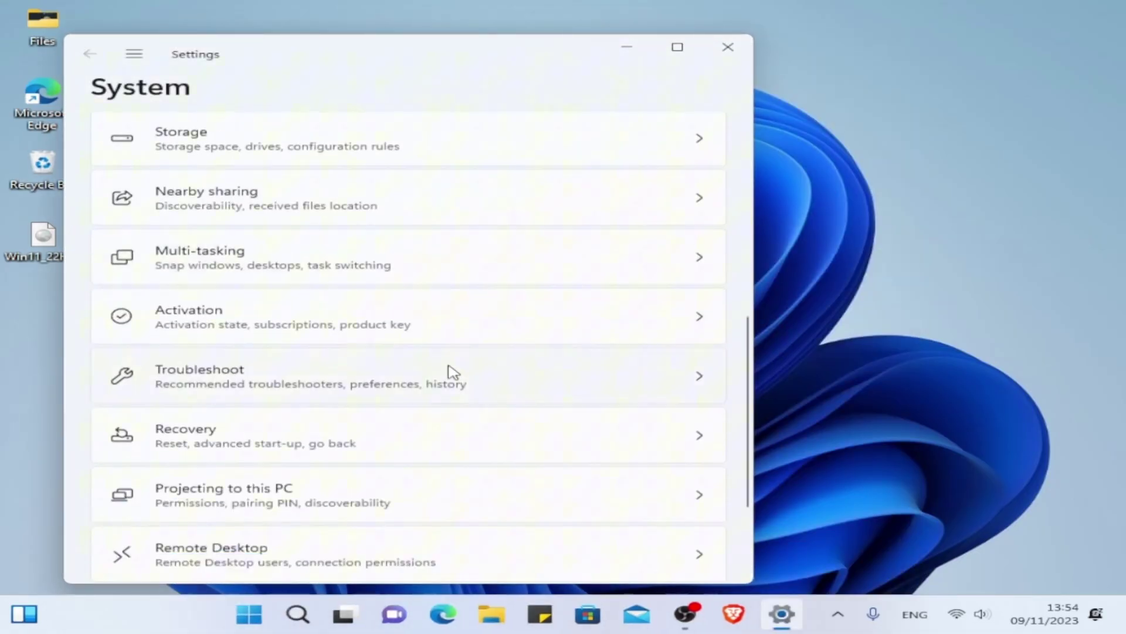
click(251, 419)
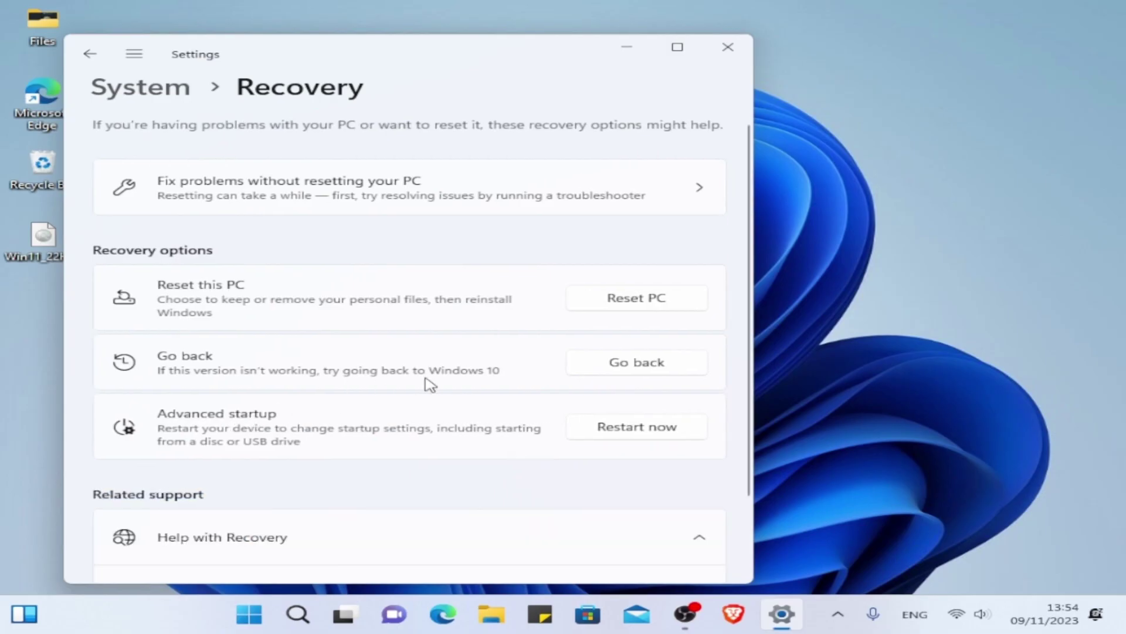